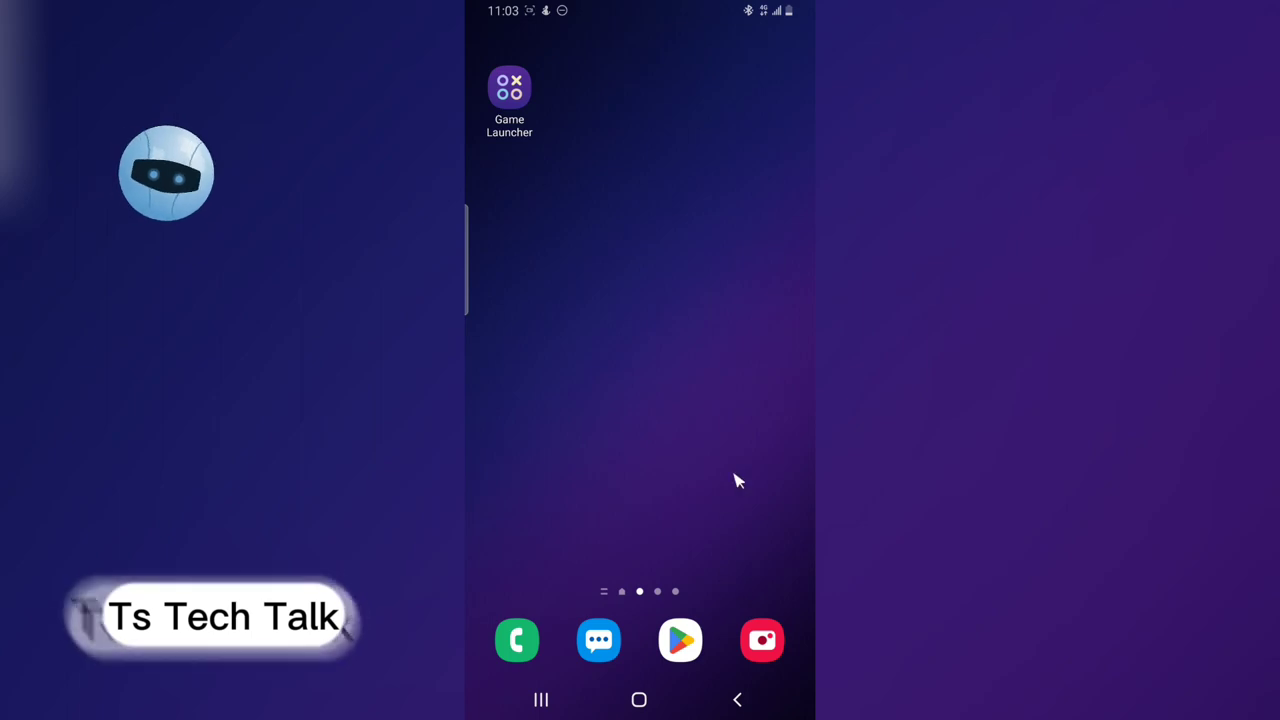
# - Search the Play Store for 'virtual android app' and launch Virtual Master - Android Clone
pyautogui.click(682, 638)
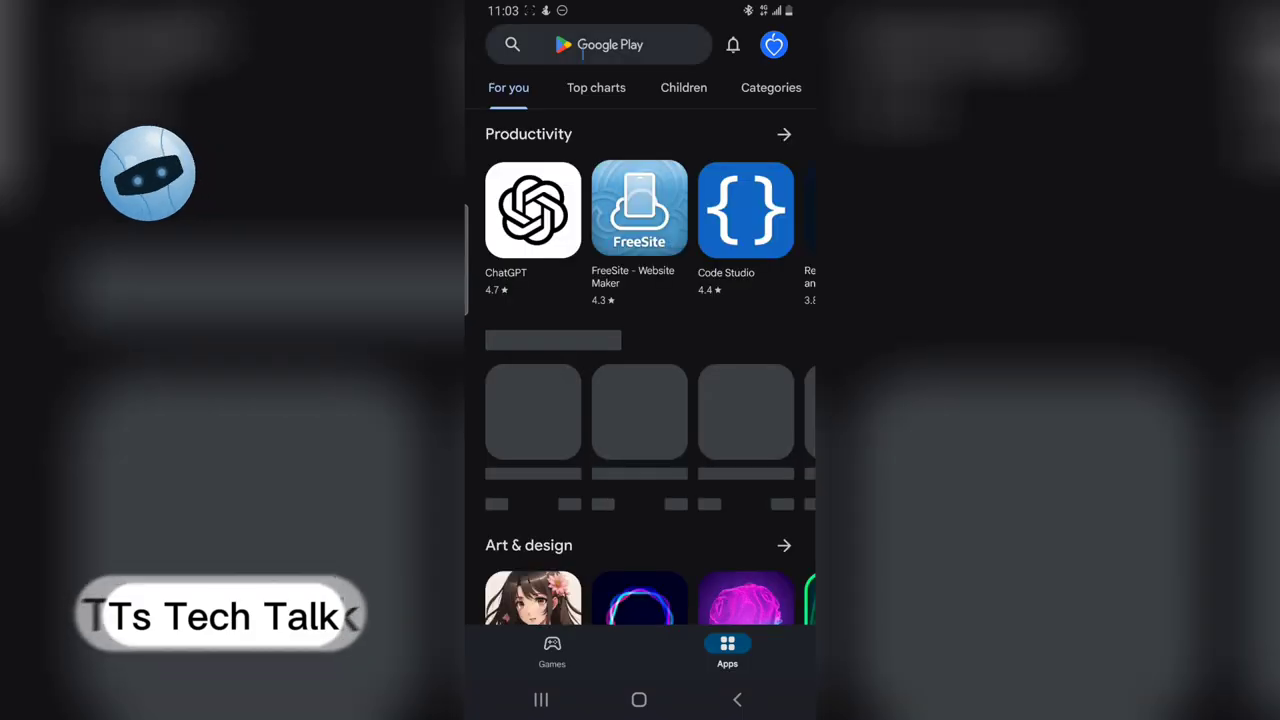
pyautogui.click(600, 50)
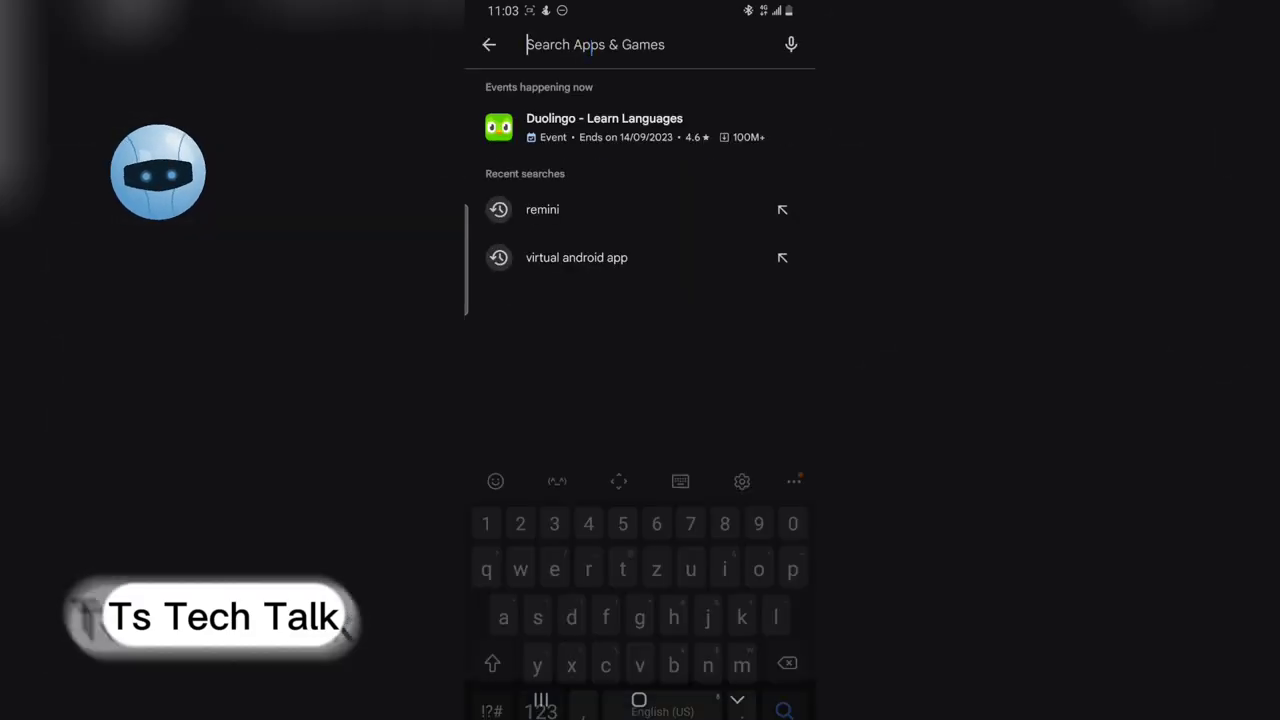
pyautogui.write('vir')
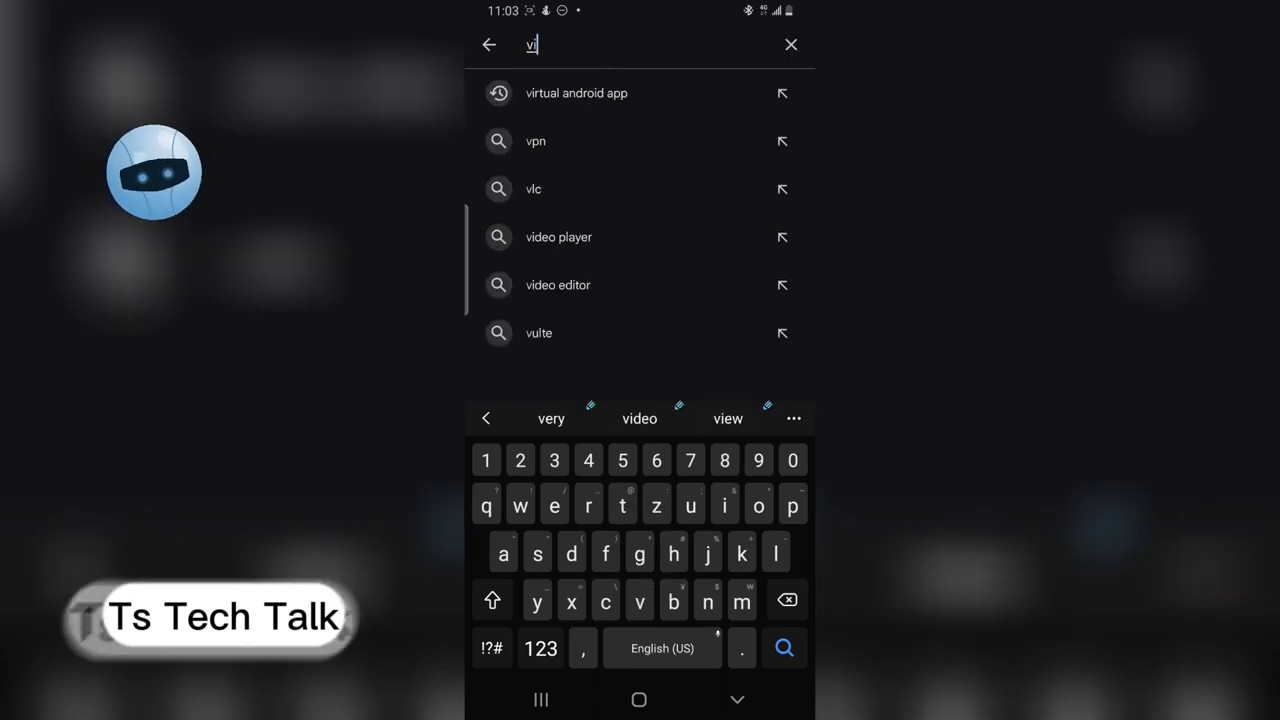
pyautogui.click(600, 93)
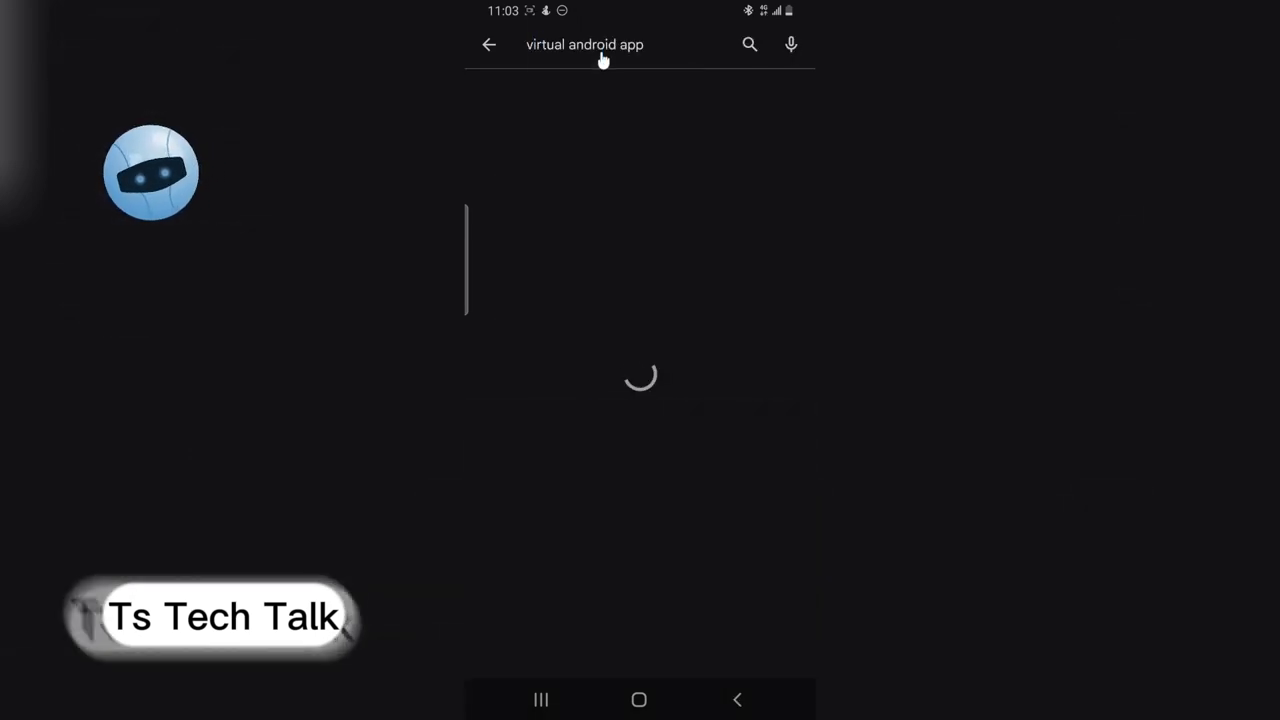
pyautogui.scroll(-10, 620, 440)
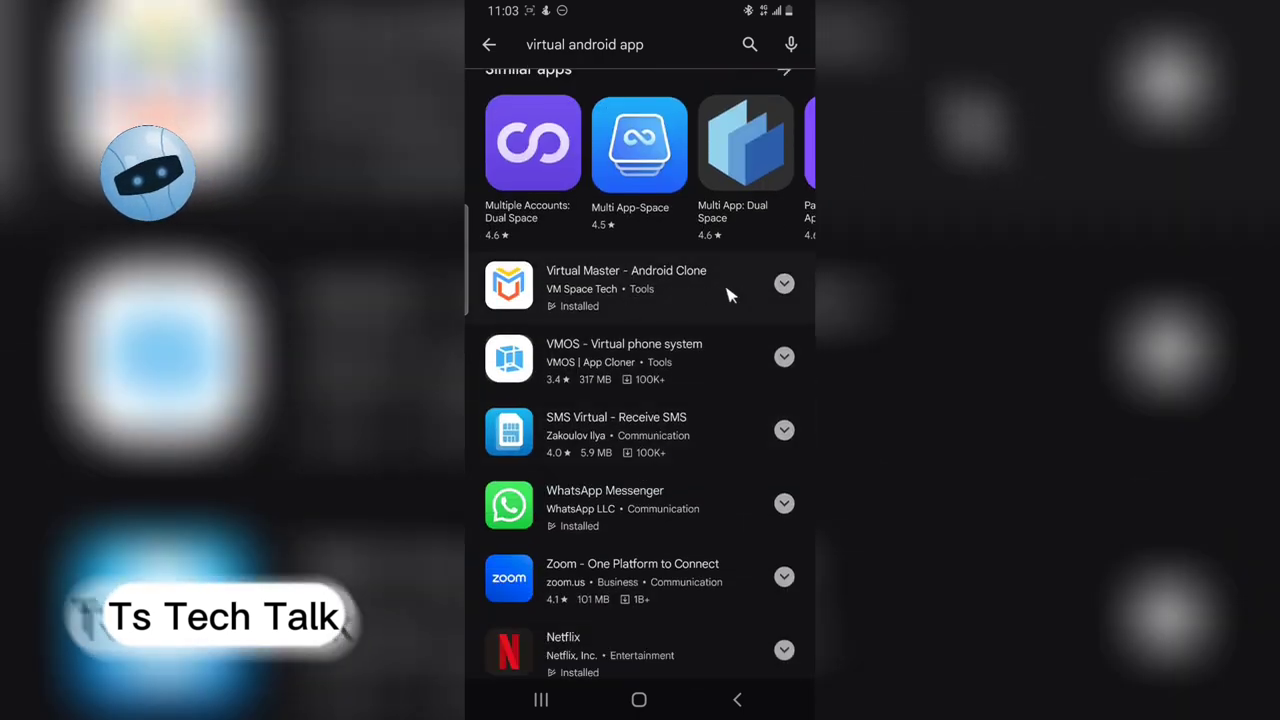
pyautogui.click(685, 295)
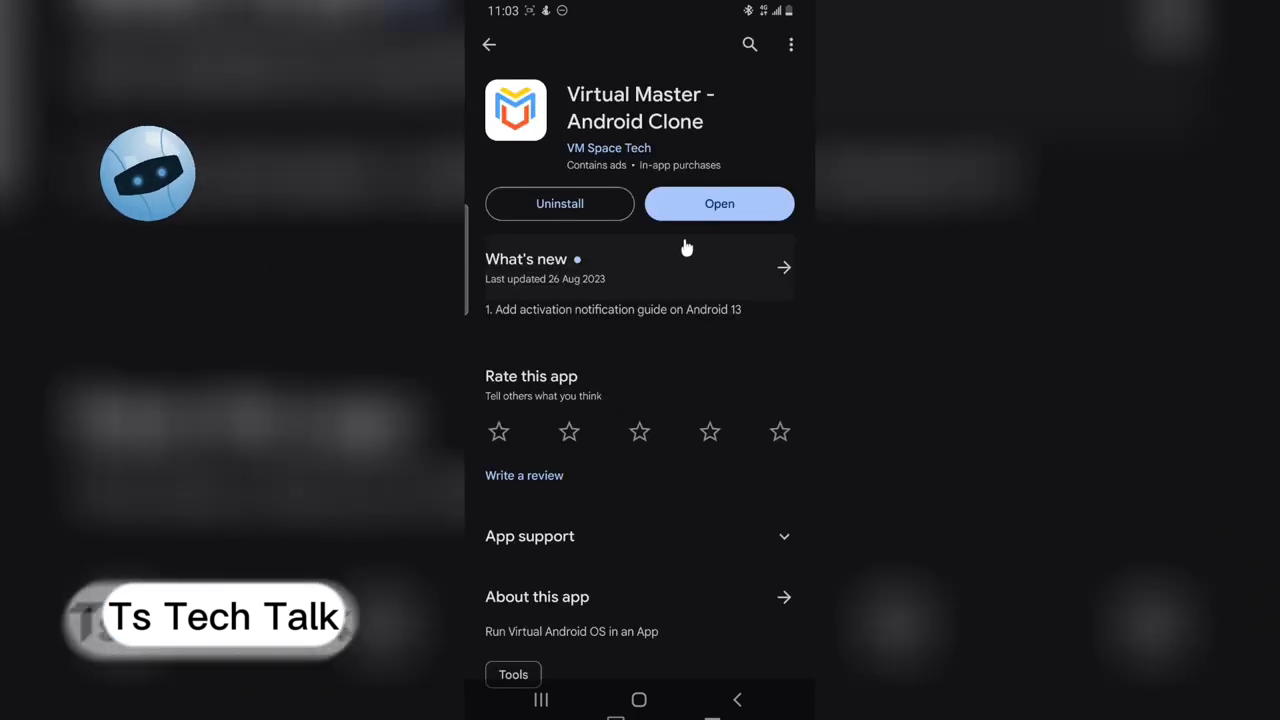
pyautogui.click(712, 205)
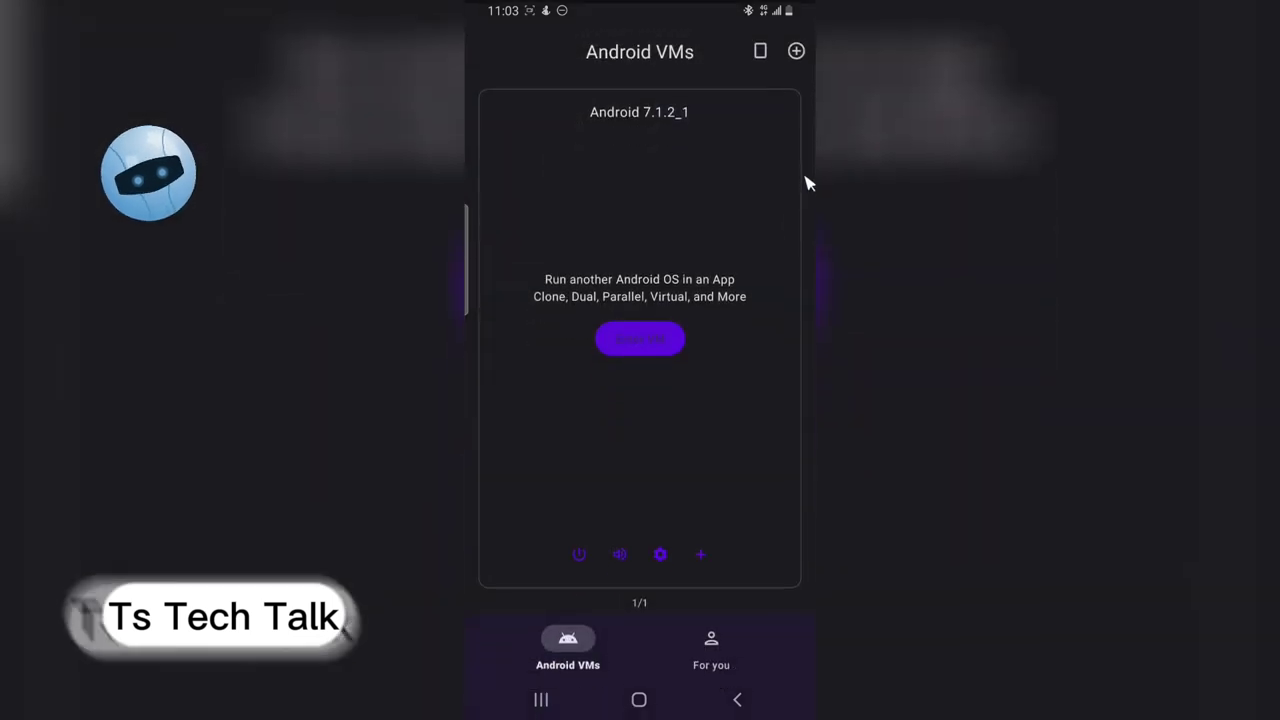
# - Boot the Android 7.1.2_1 virtual machine to its app drawer
pyautogui.click(648, 340)
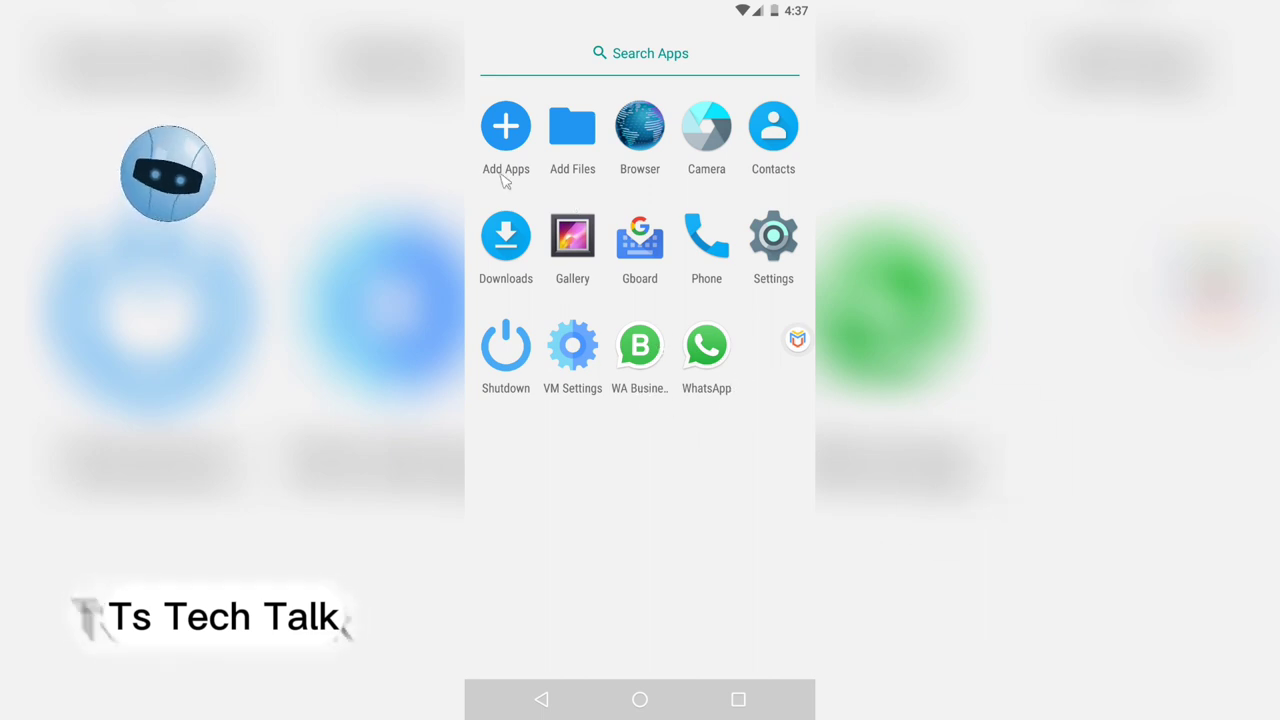
# - Import WhatsApp via Add Apps (search 'what'), check its welcome screen, then return home
pyautogui.click(513, 140)
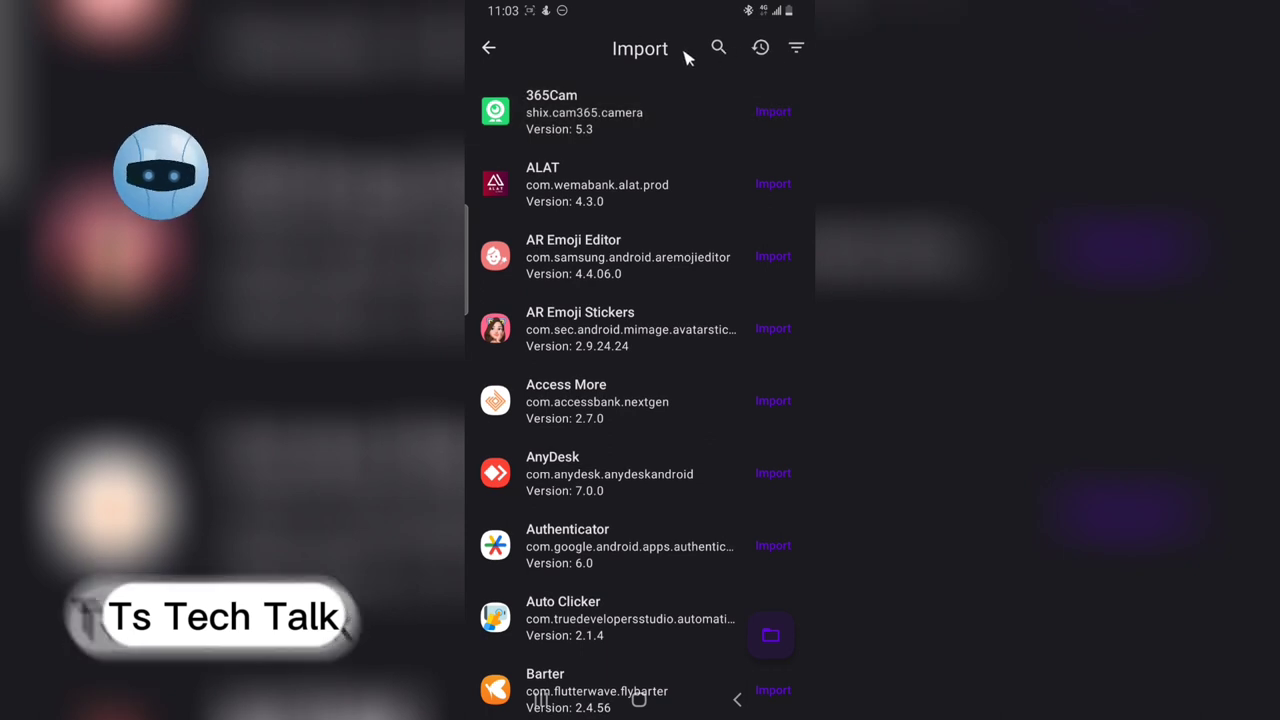
pyautogui.click(716, 49)
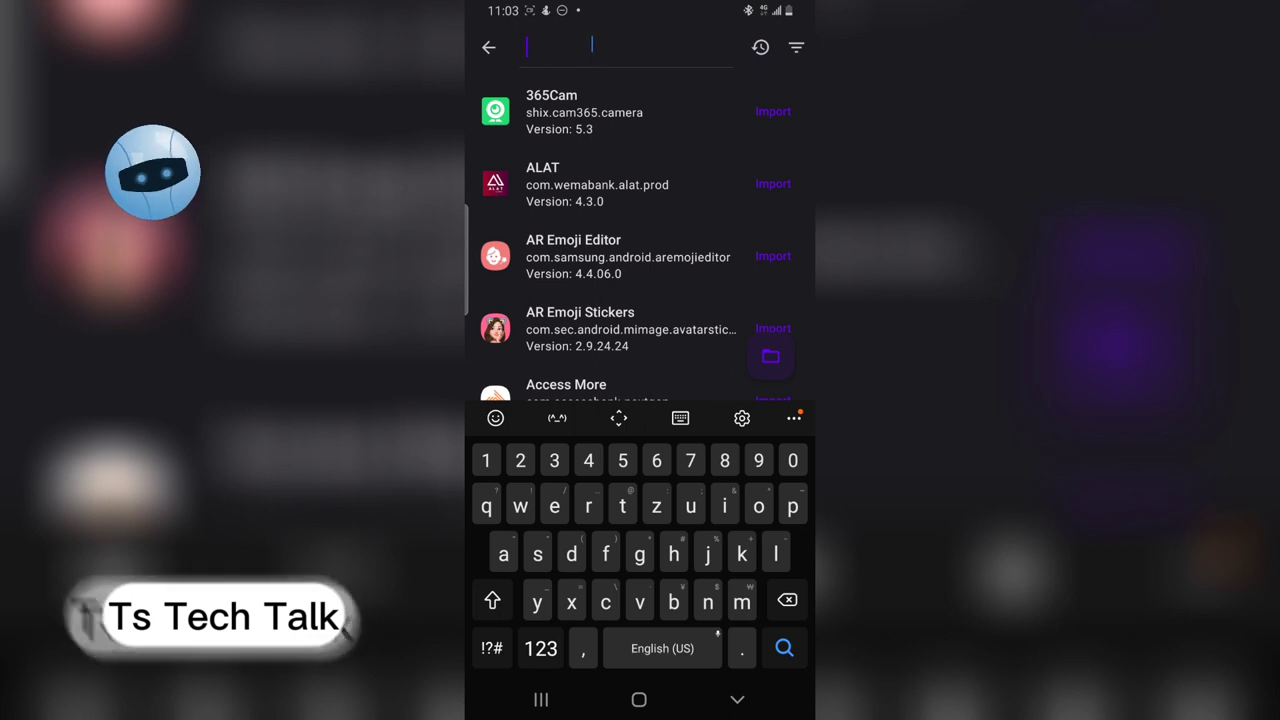
pyautogui.write('what')
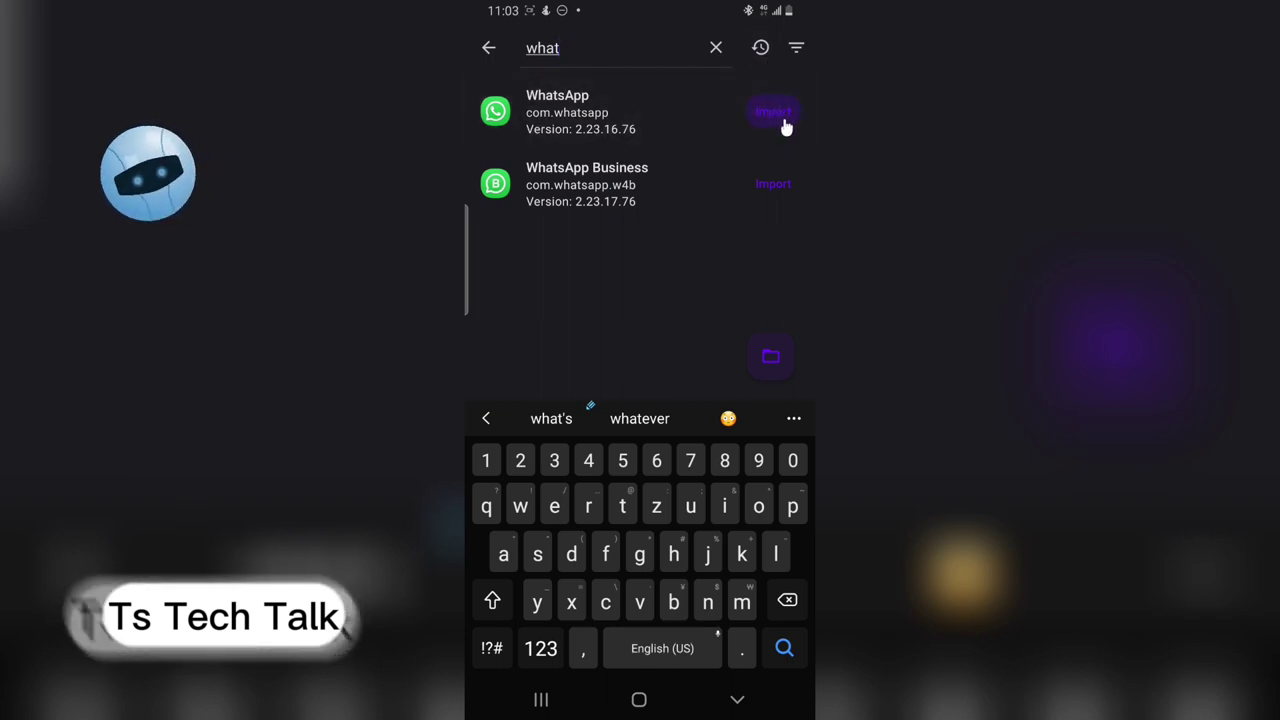
pyautogui.click(490, 50)
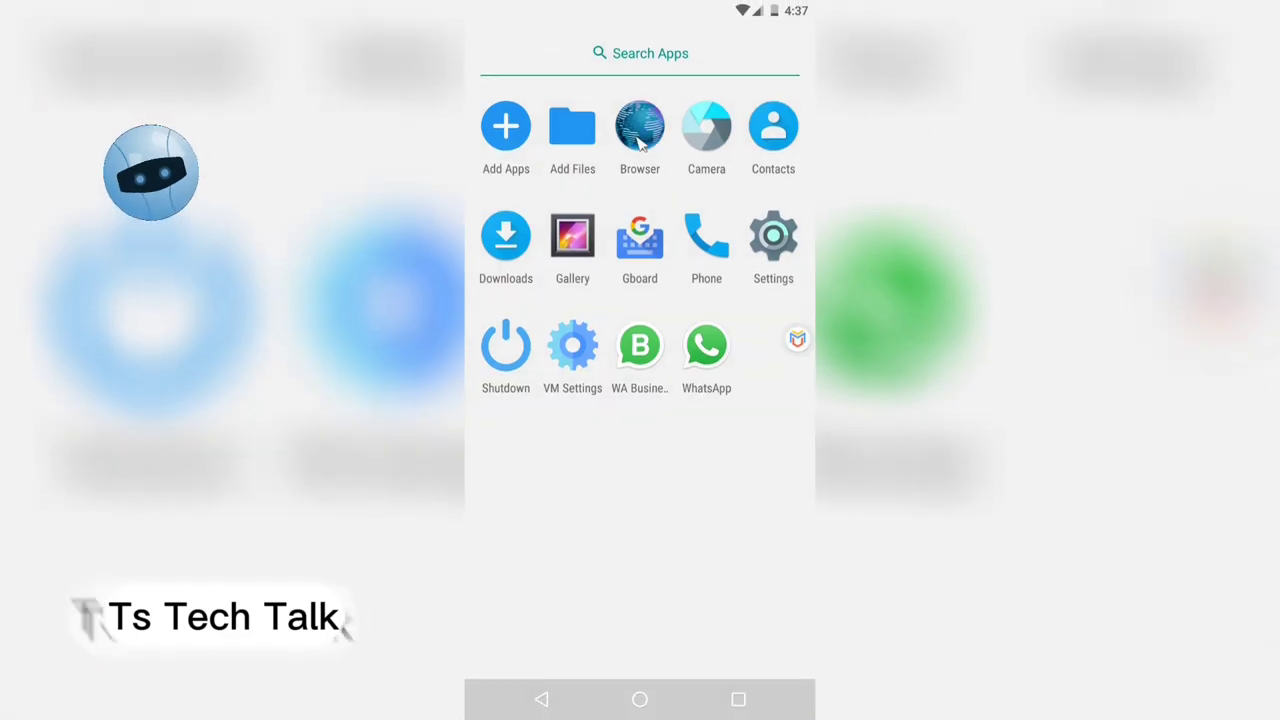
pyautogui.click(706, 347)
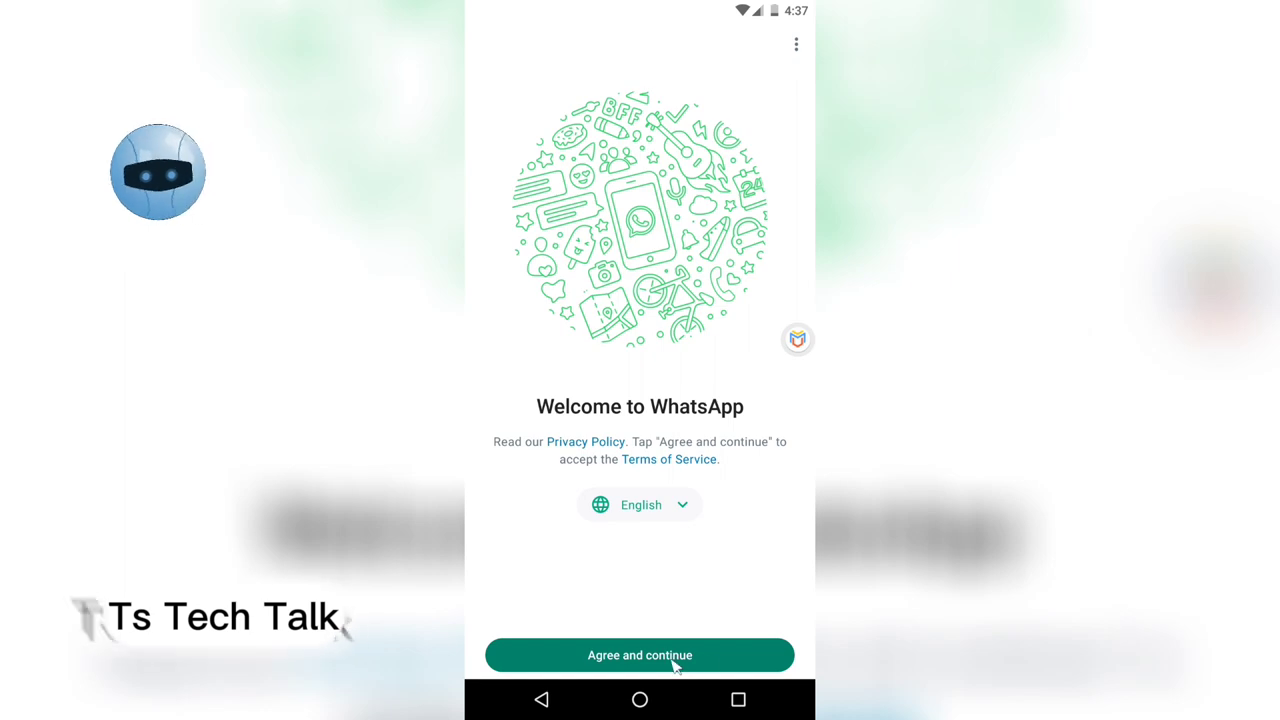
pyautogui.click(639, 700)
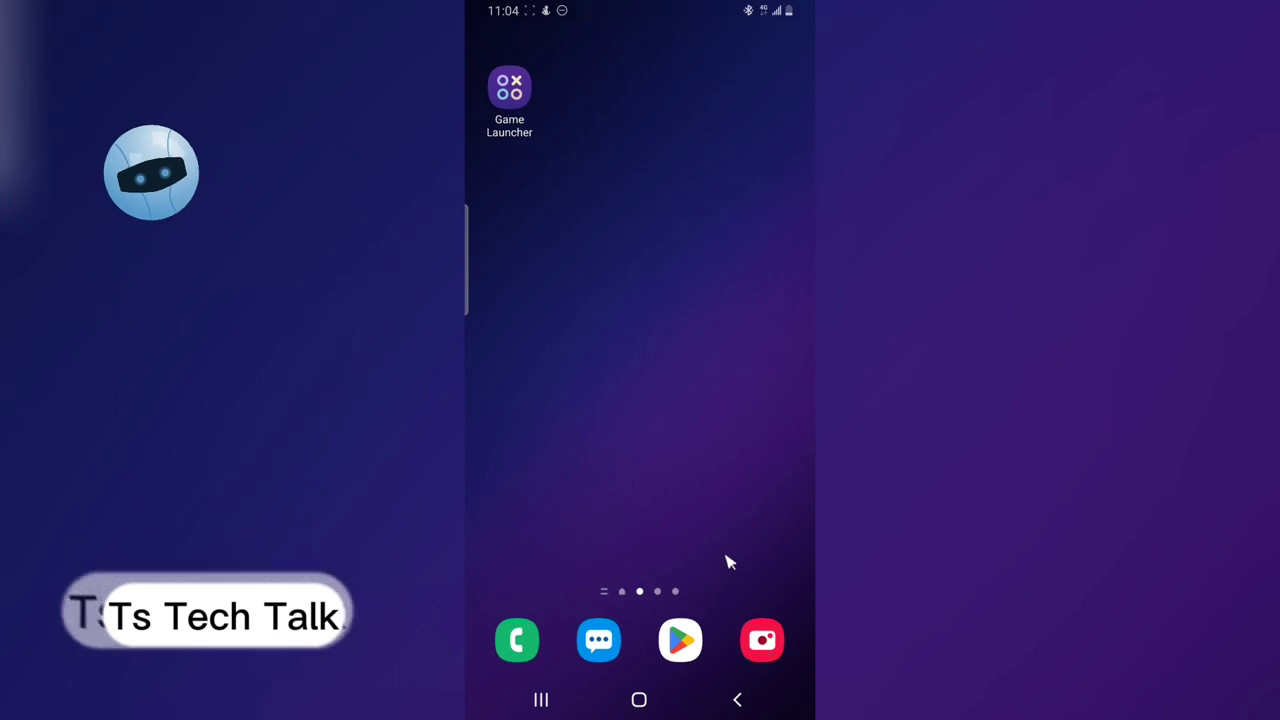
# - Check the main phone's WhatsApp profile name and phone number in Settings, then go home
pyautogui.moveTo(729, 563); pyautogui.dragTo(729, 300)
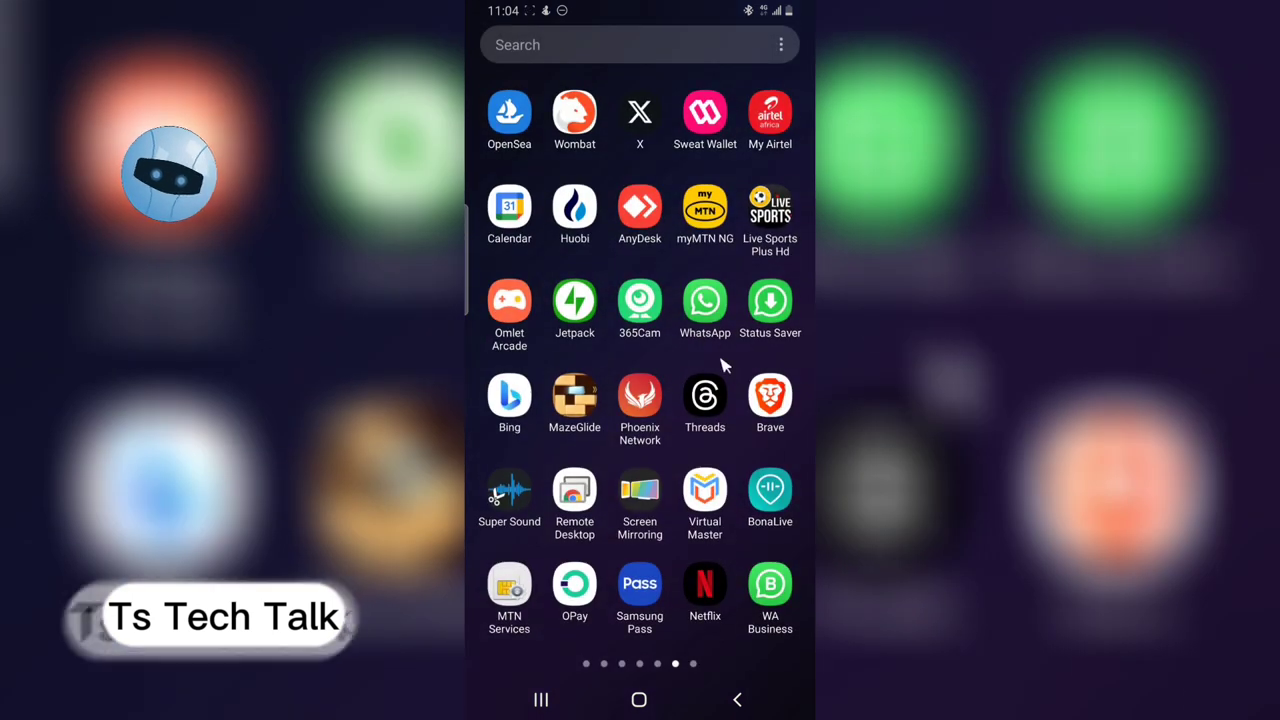
pyautogui.click(712, 314)
pyautogui.click(802, 40)
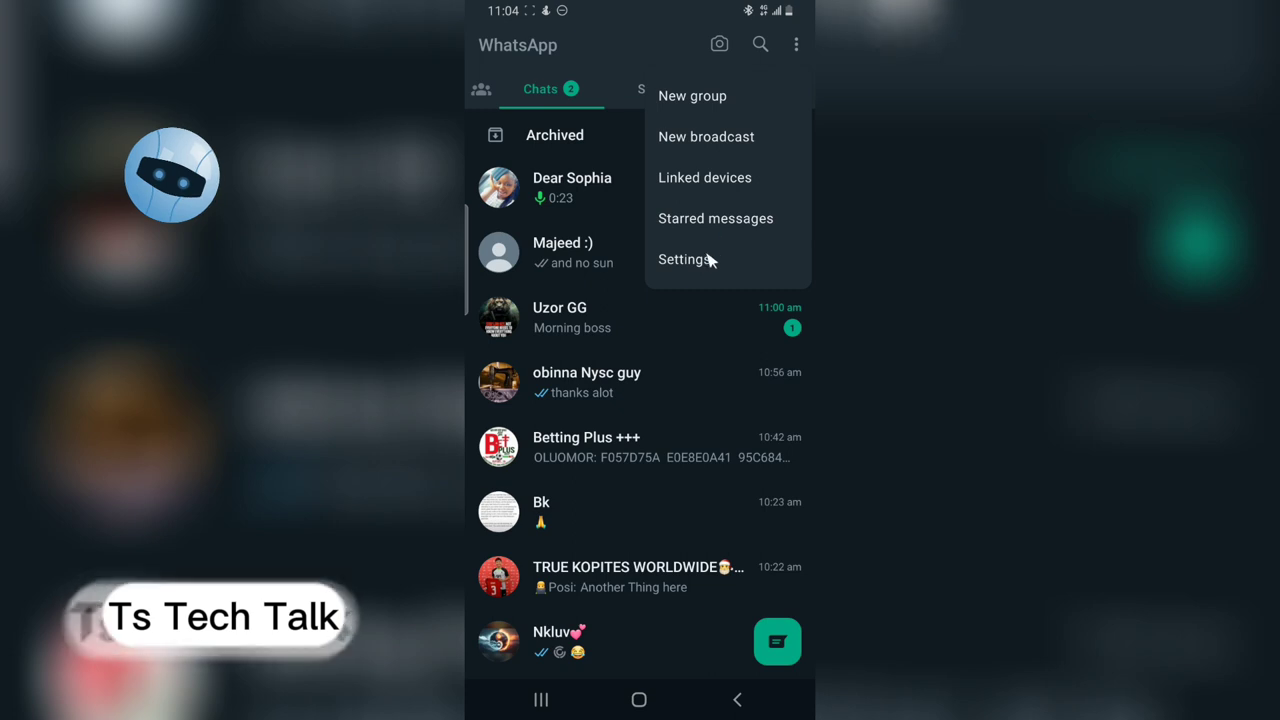
pyautogui.click(690, 262)
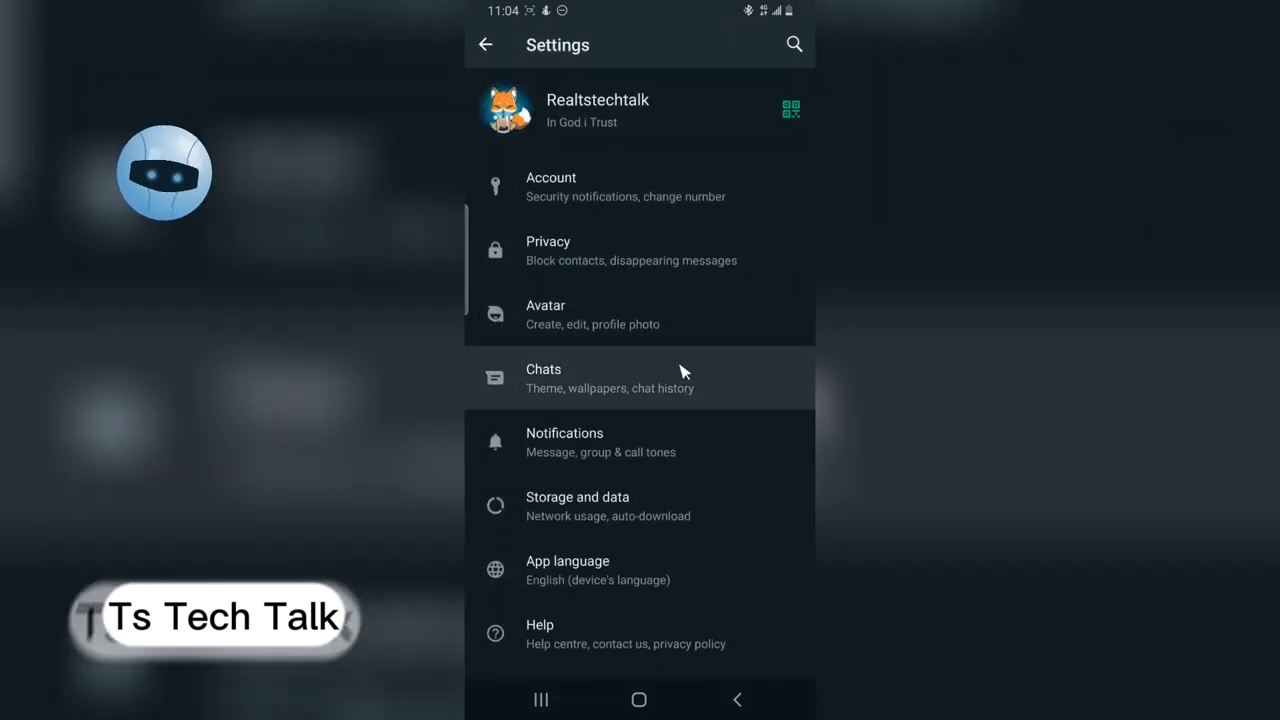
pyautogui.click(555, 207)
pyautogui.click(488, 112)
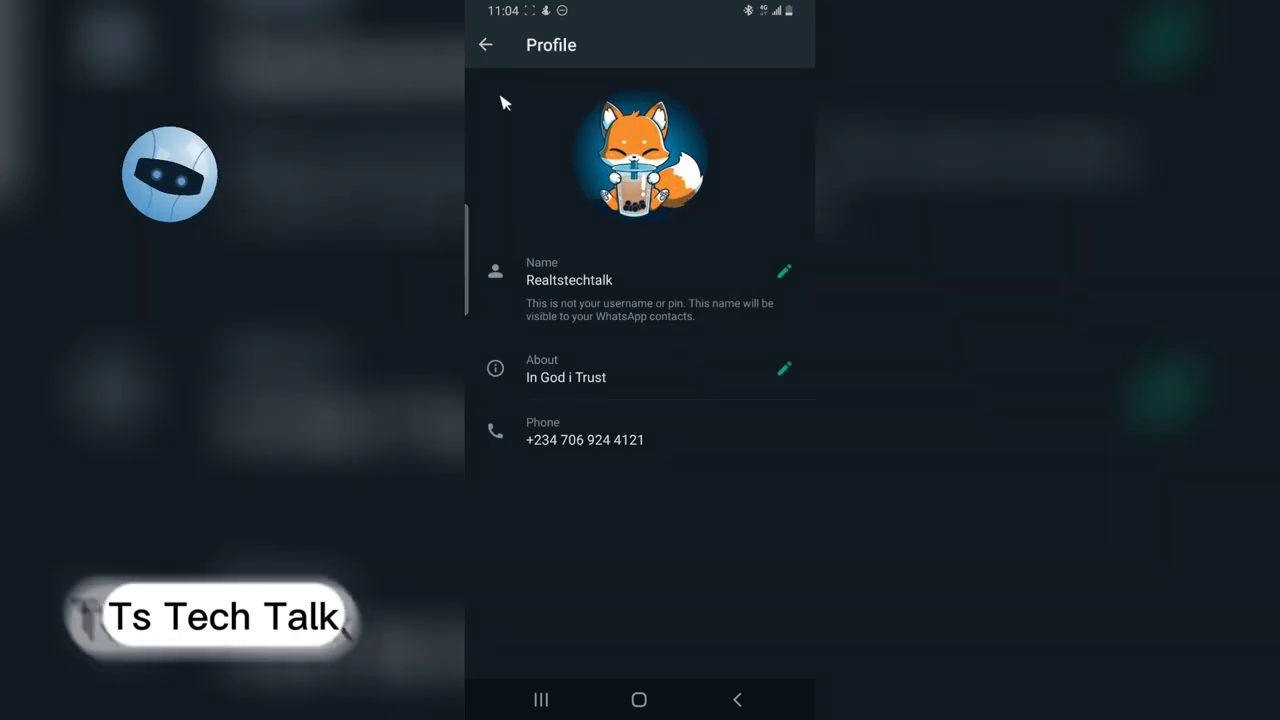
pyautogui.click(489, 58)
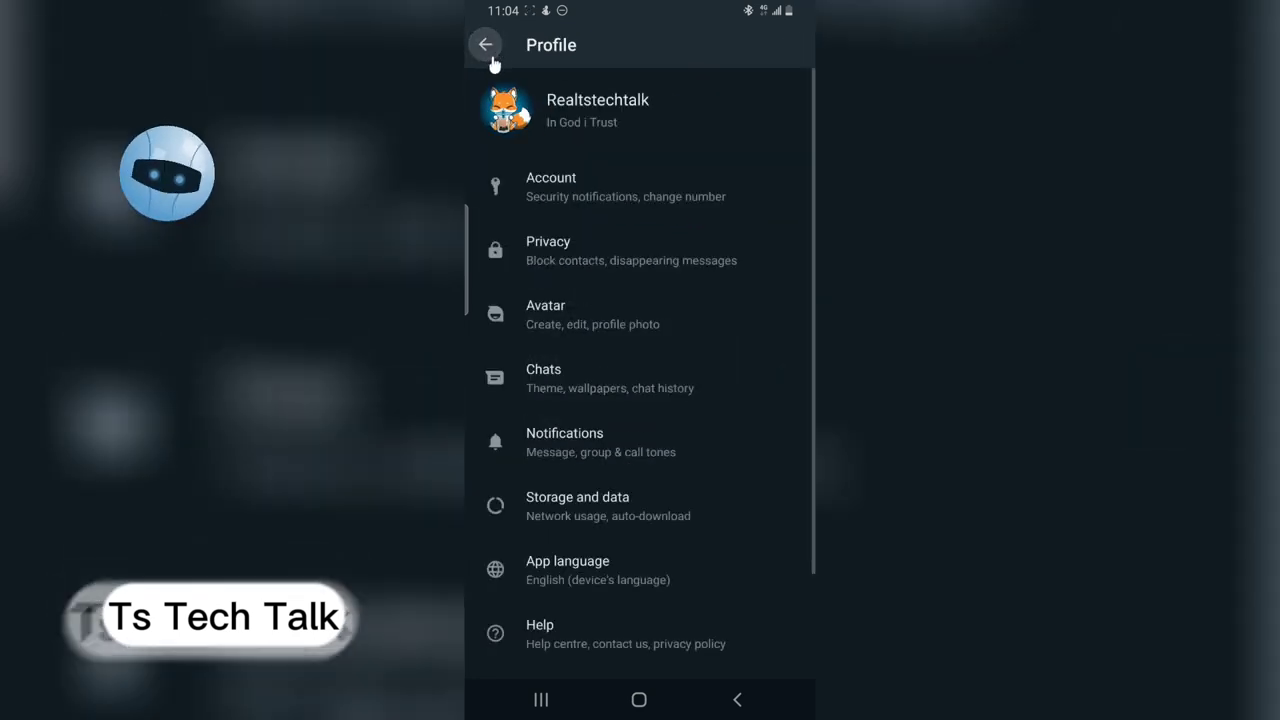
pyautogui.click(490, 110)
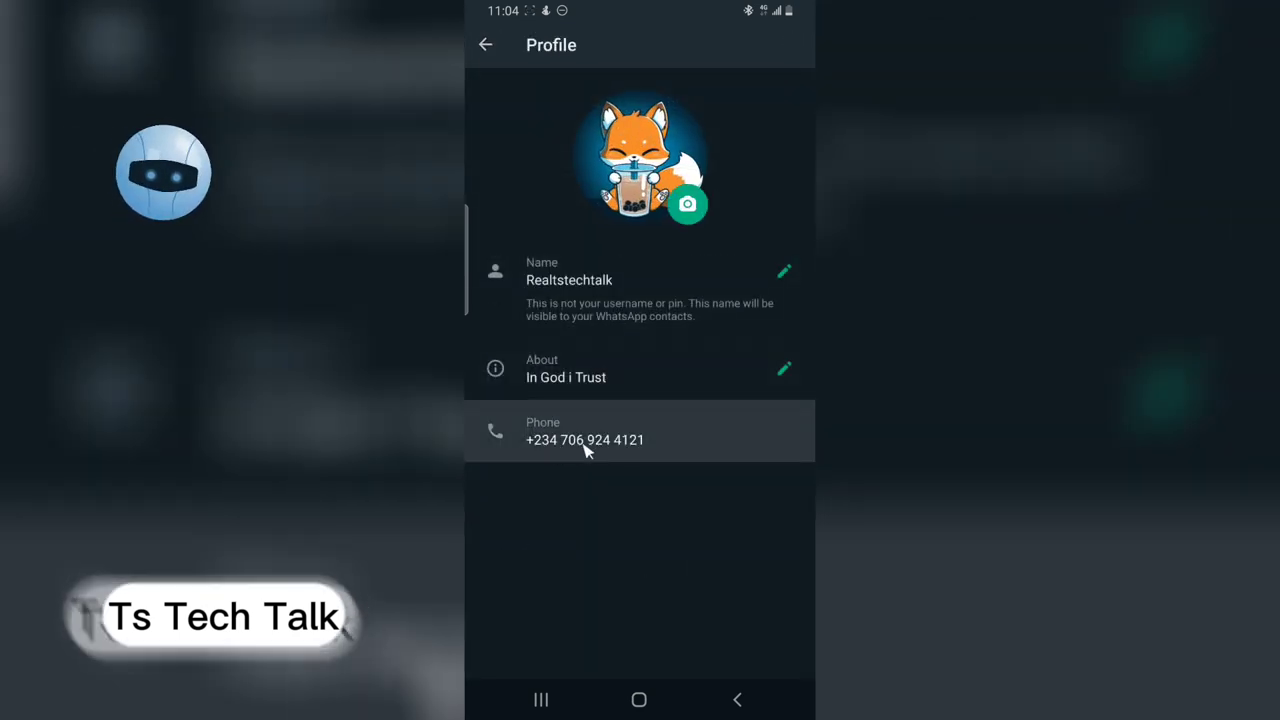
pyautogui.click(481, 52)
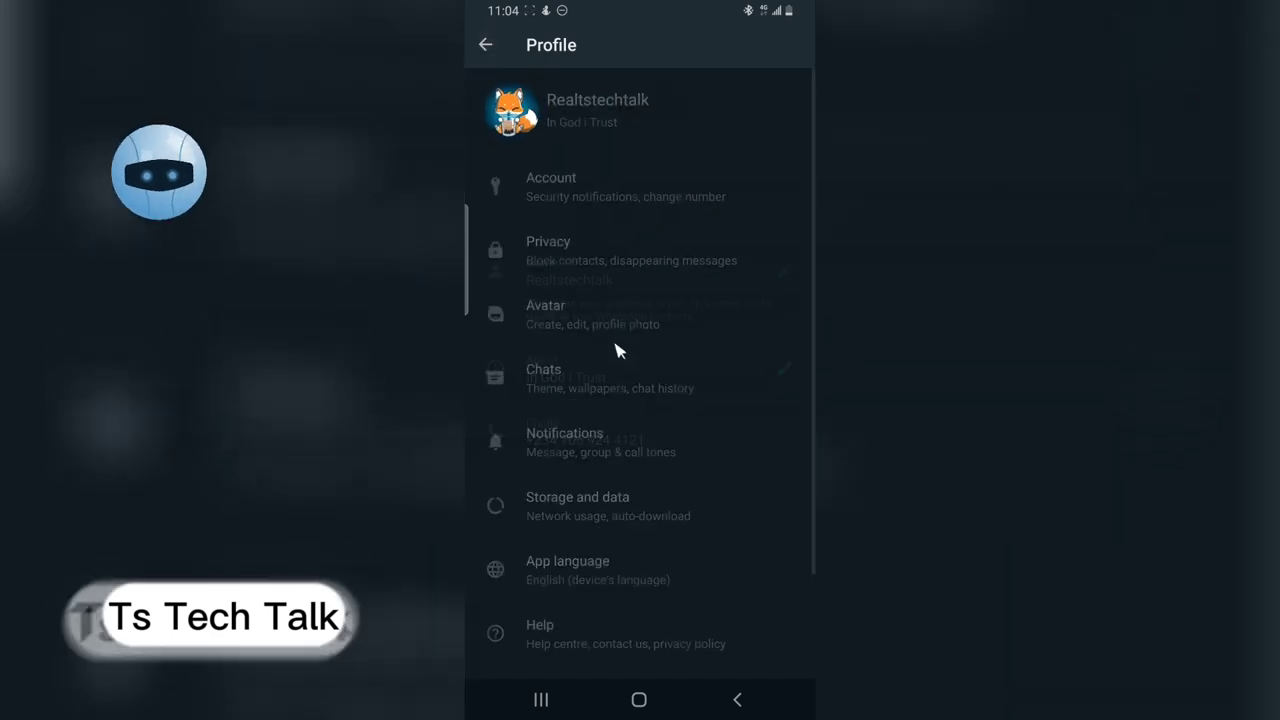
pyautogui.click(737, 699)
# - Relaunch Virtual Master from the main phone and boot the Android virtual machine
pyautogui.click(657, 704)
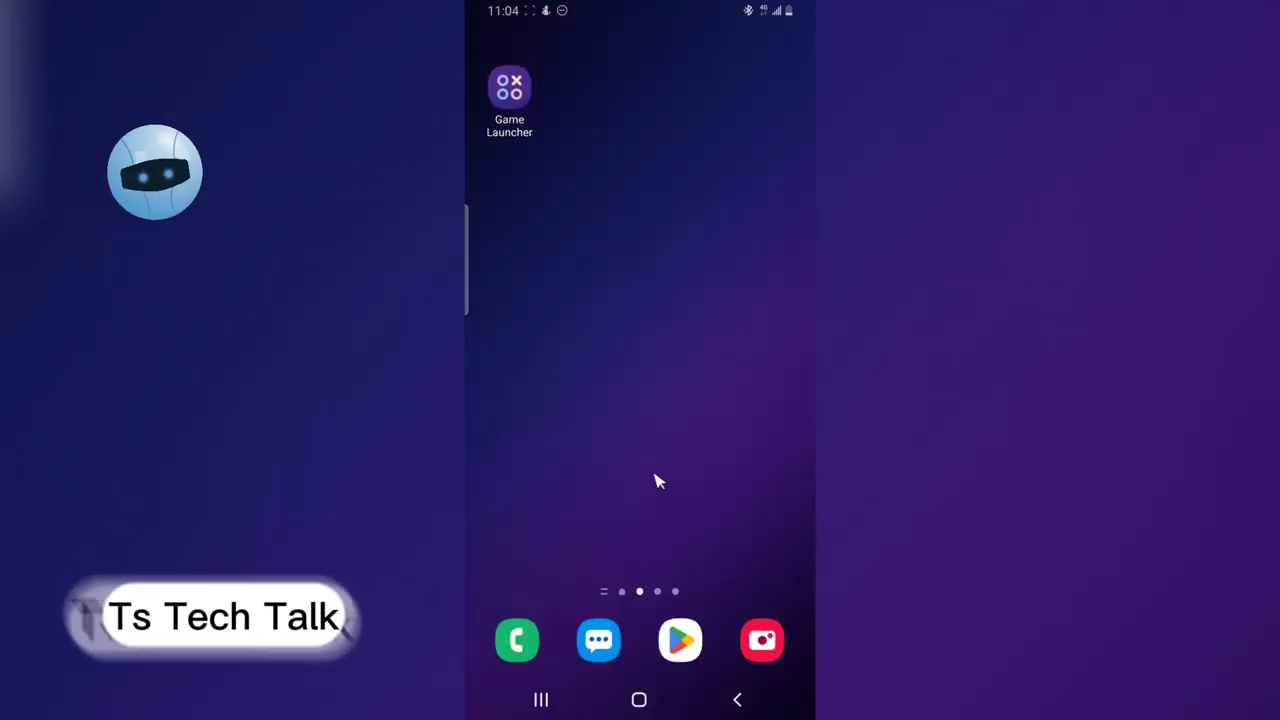
pyautogui.moveTo(657, 480); pyautogui.dragTo(674, 263)
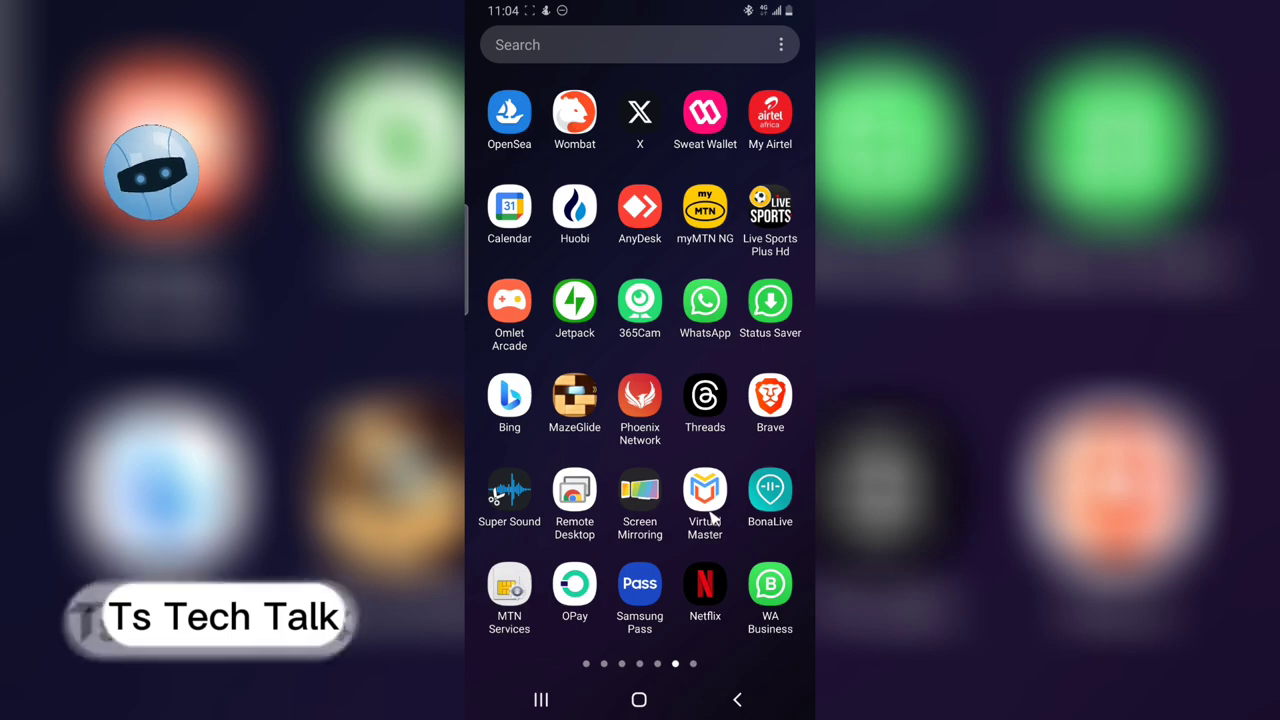
pyautogui.click(708, 512)
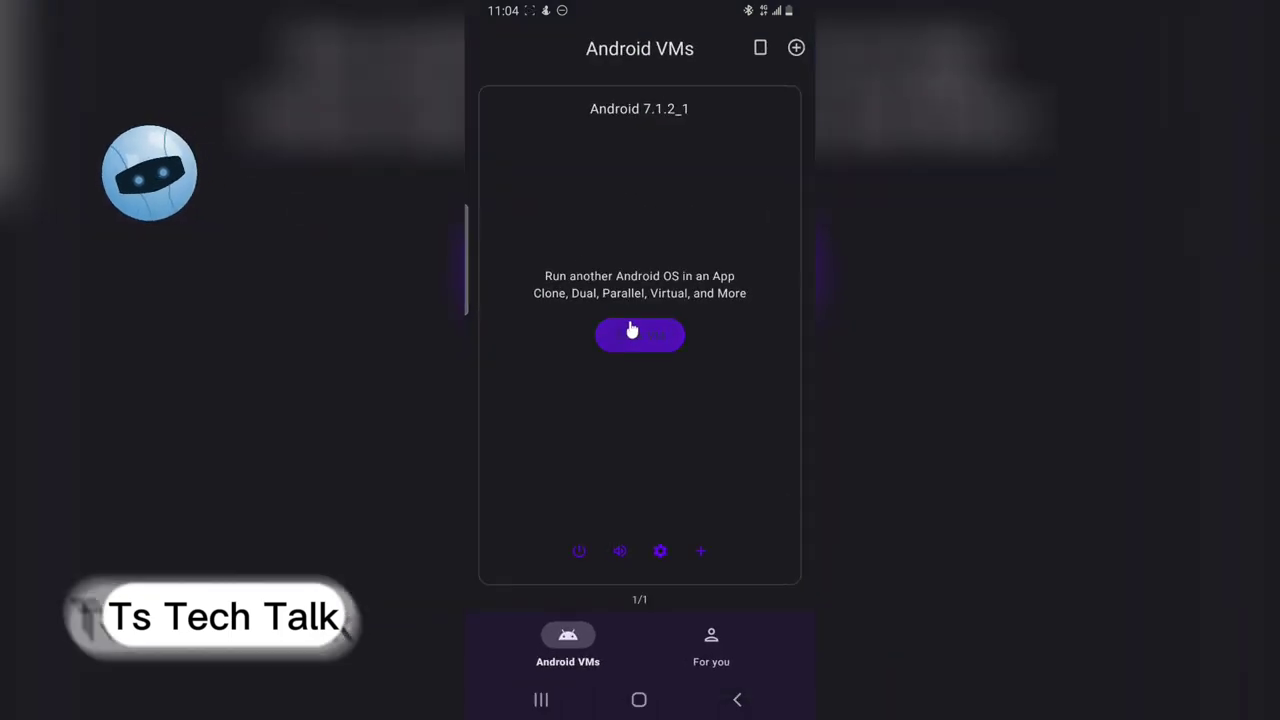
pyautogui.click(639, 335)
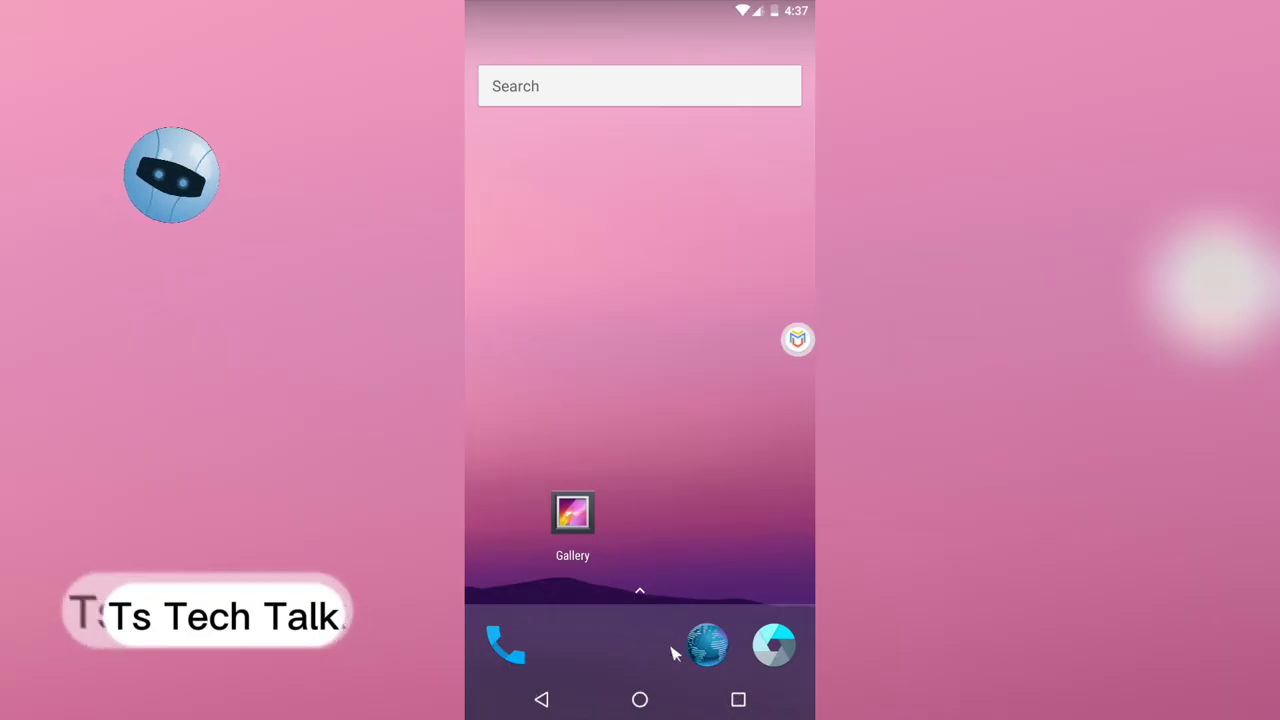
# - Open the cloned WhatsApp, agree to its terms, and show the linking page's options menu
pyautogui.moveTo(671, 651); pyautogui.dragTo(643, 277)
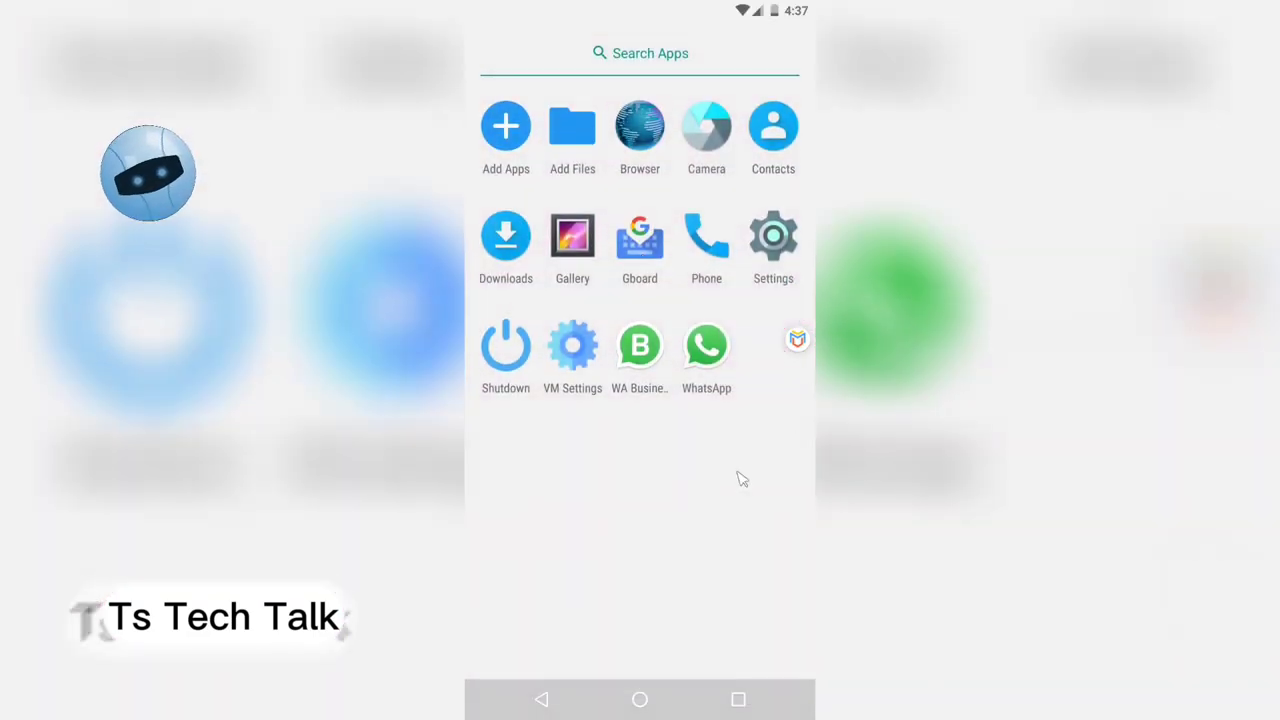
pyautogui.click(716, 358)
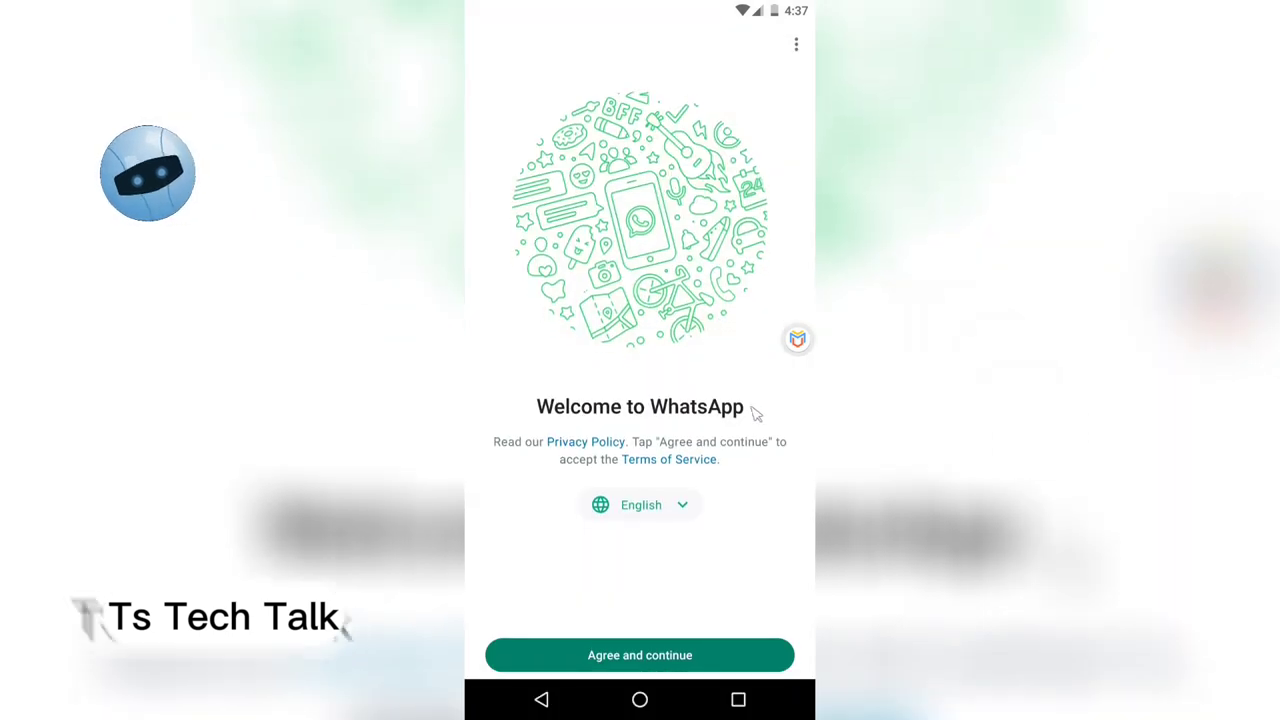
pyautogui.click(712, 650)
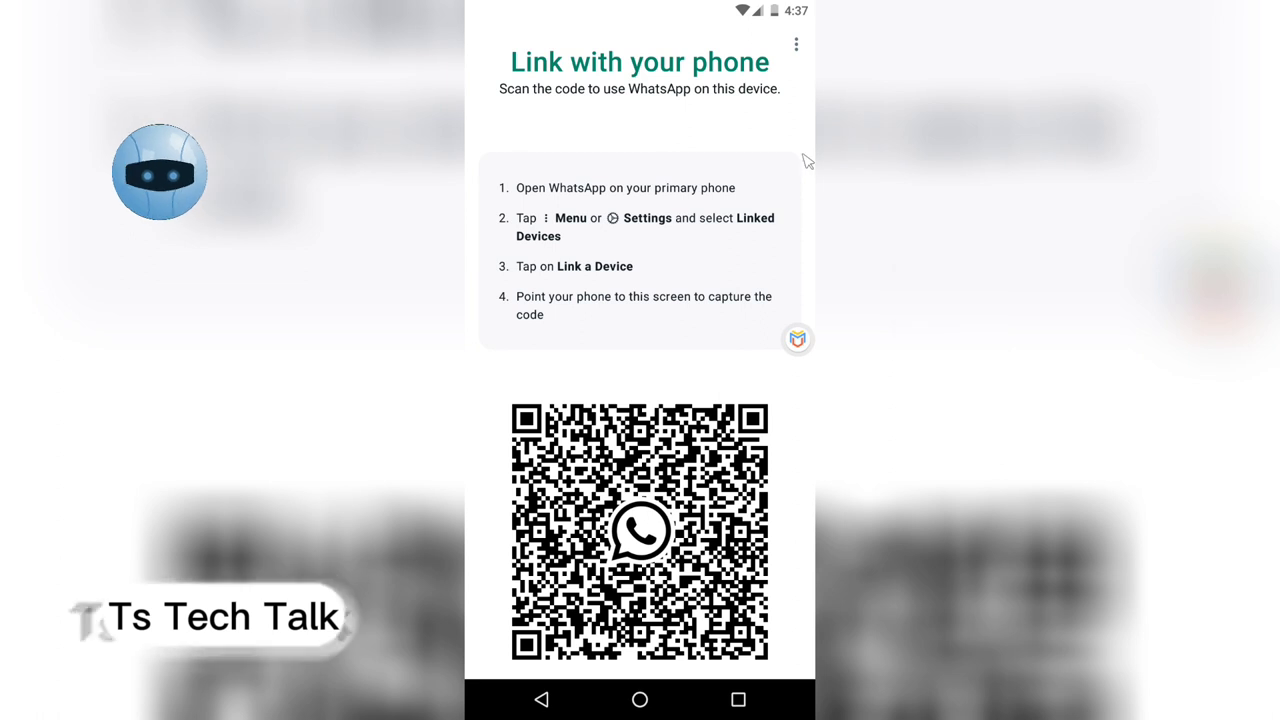
pyautogui.click(797, 45)
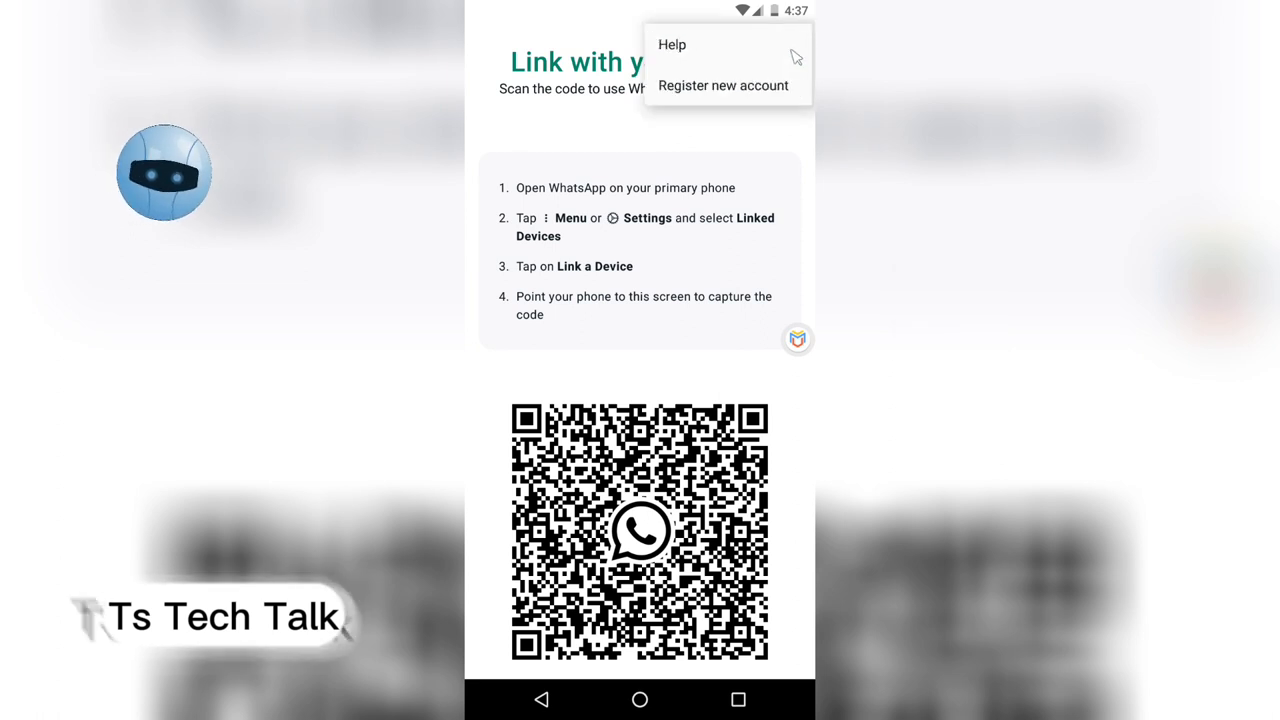
# - Choose to register a new account and change the country code from 241 to 234
pyautogui.click(728, 92)
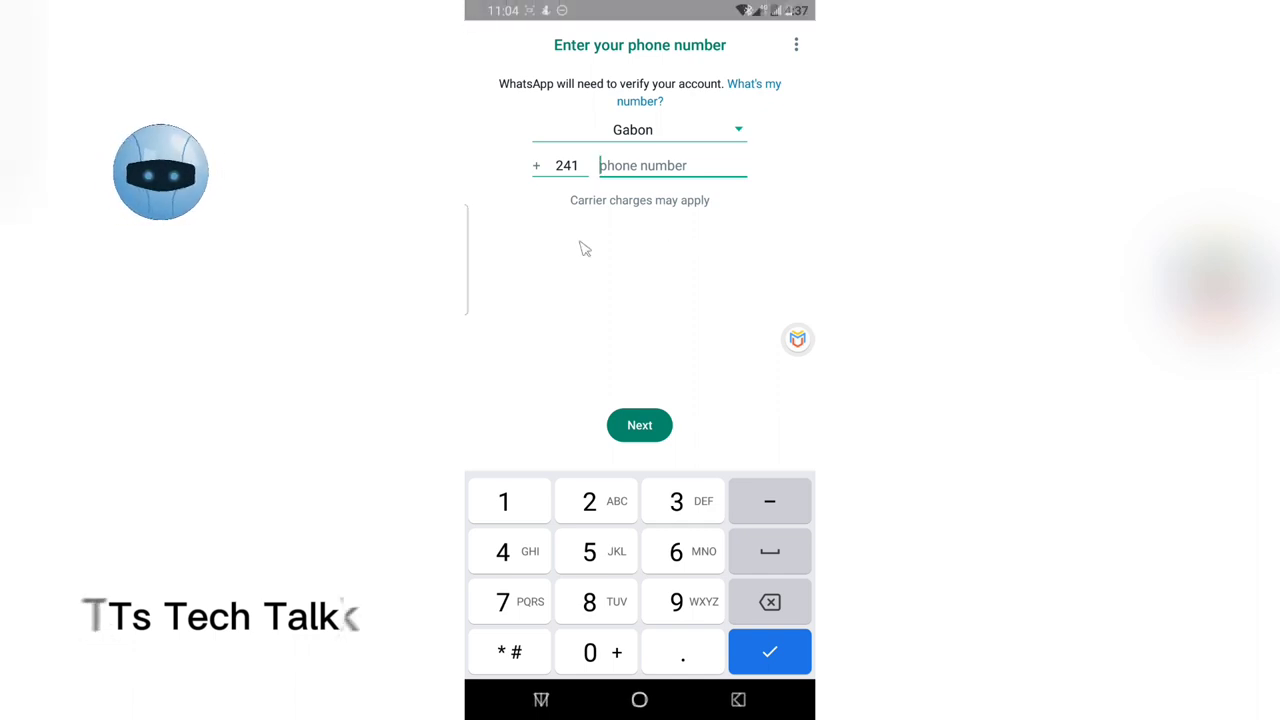
pyautogui.click(562, 176)
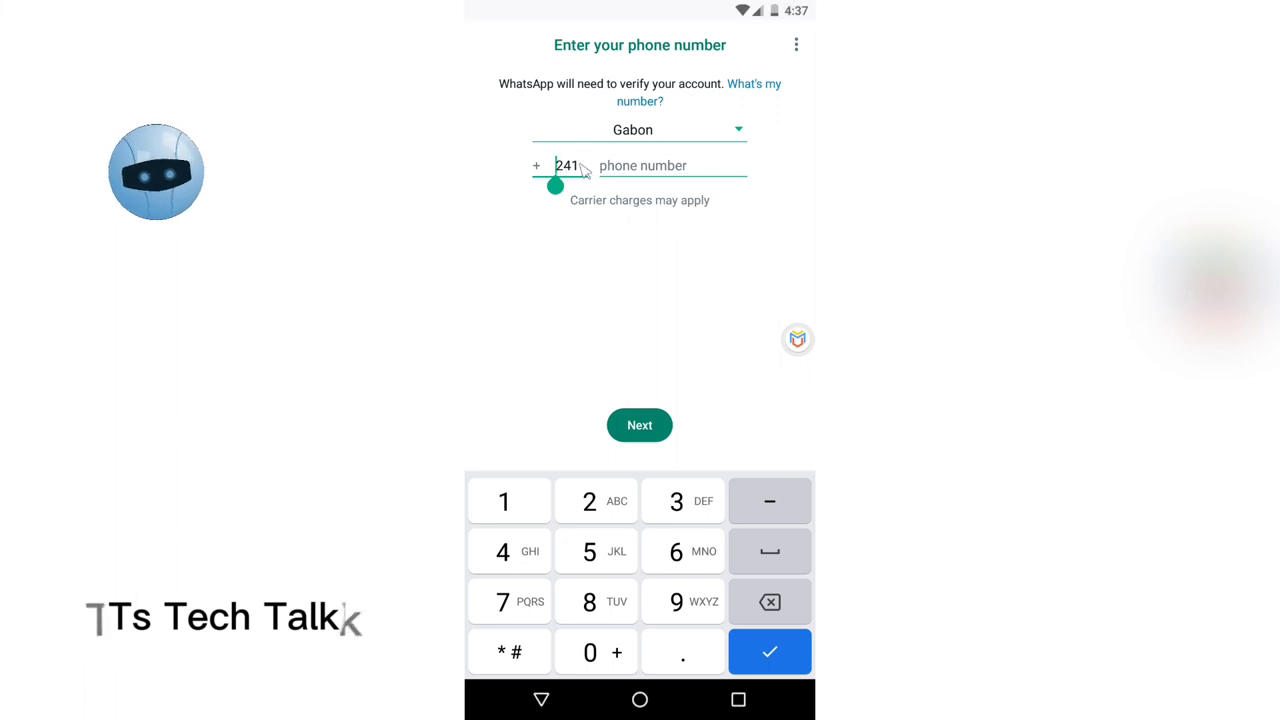
pyautogui.click(582, 168)
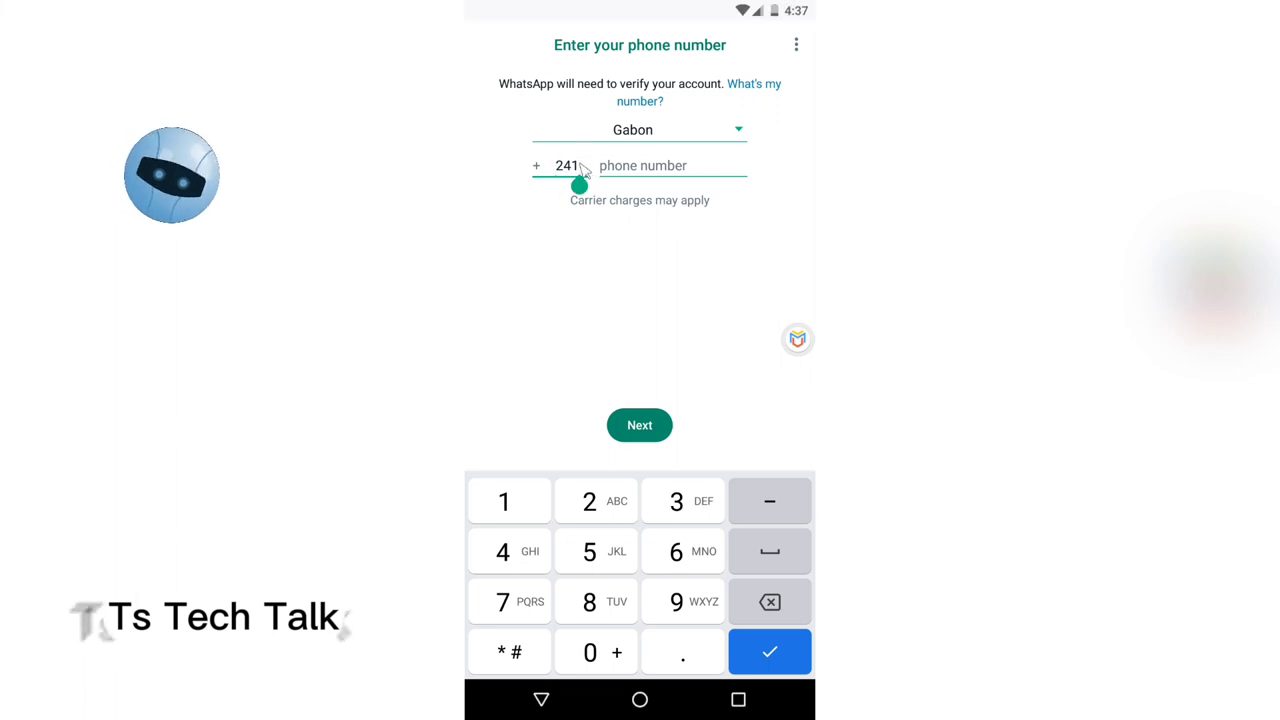
pyautogui.press('BackSpace')
pyautogui.press('BackSpace')
pyautogui.write('34')
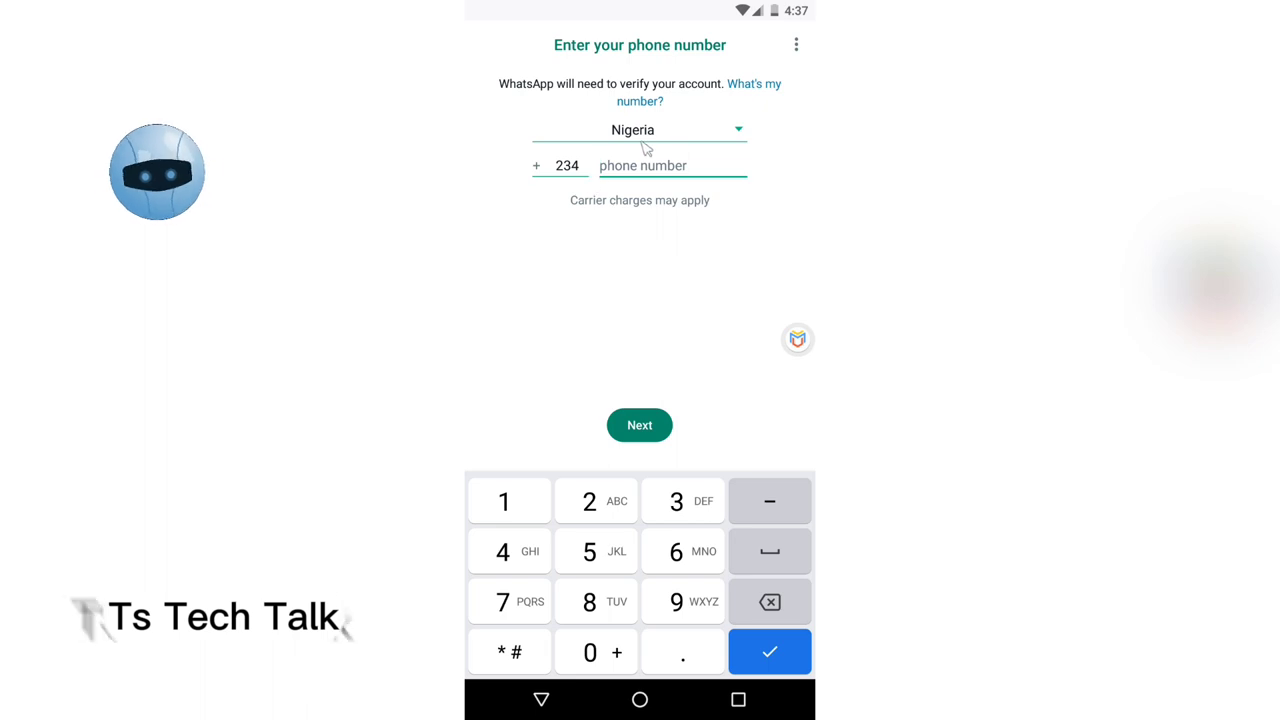
pyautogui.click(729, 137)
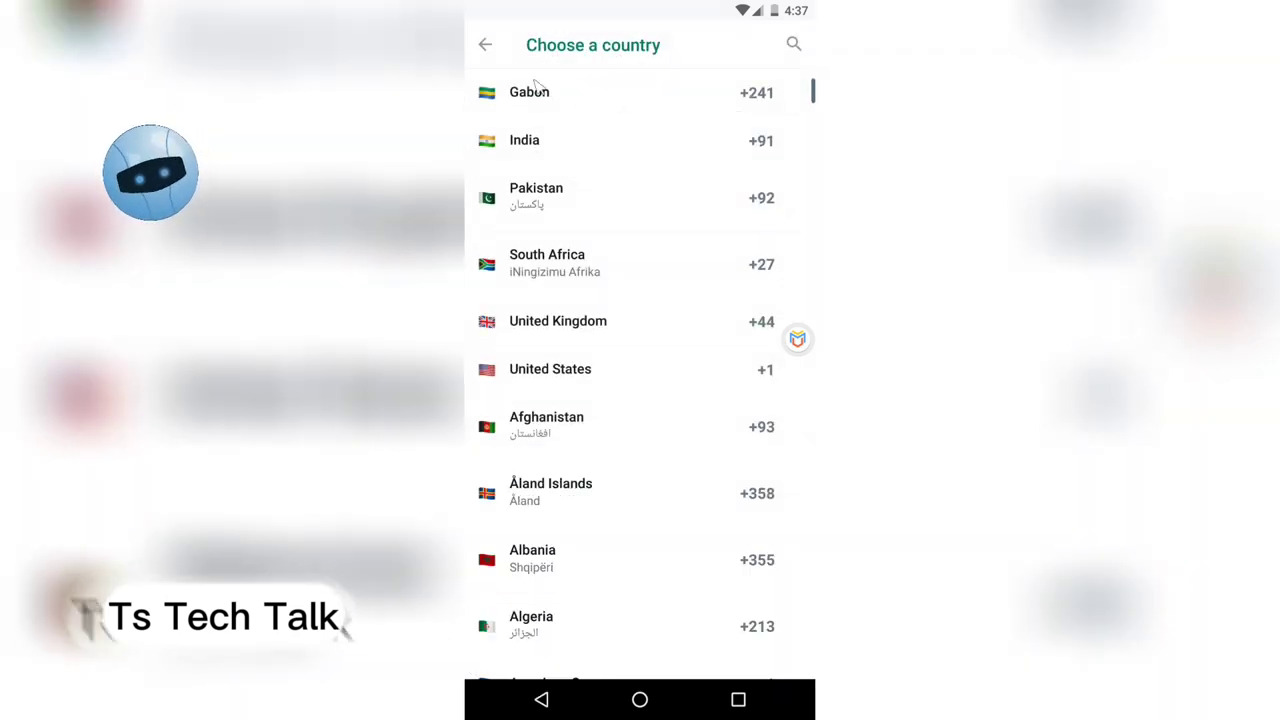
# - Set the country to Nigeria (+234), finding it by searching the list for 'nige'
pyautogui.click(689, 101)
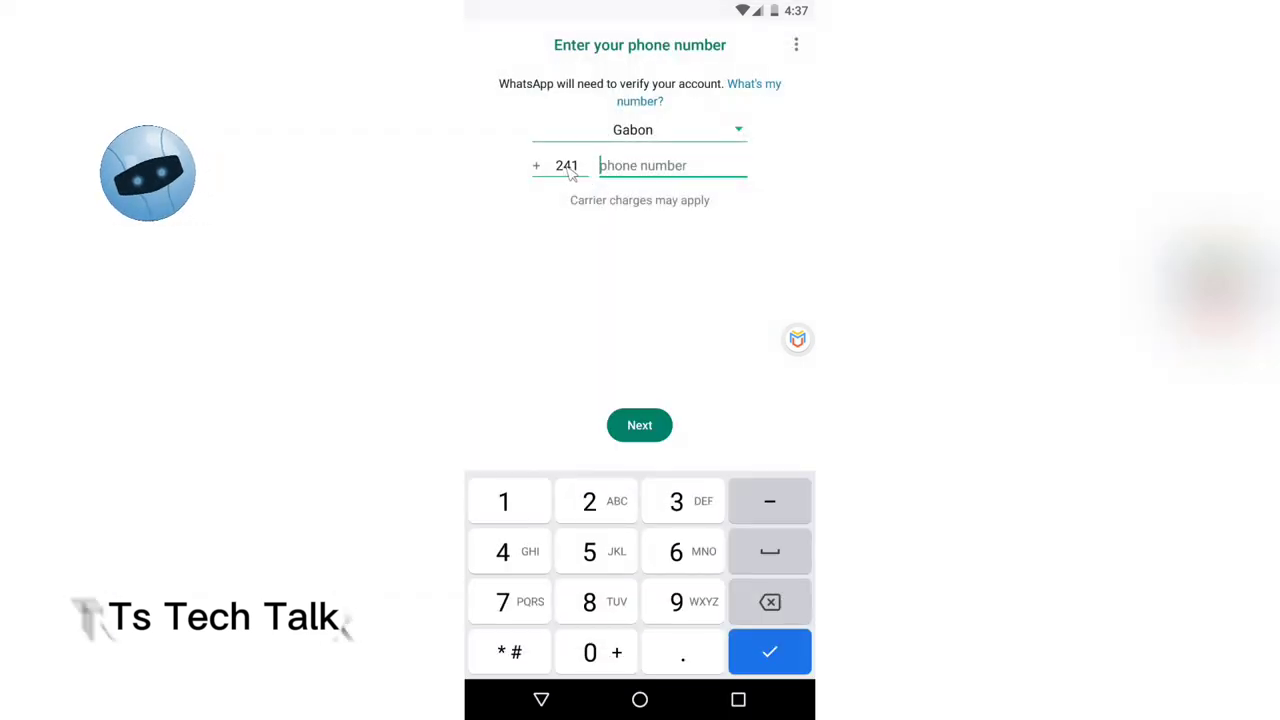
pyautogui.click(633, 130)
pyautogui.click(566, 203)
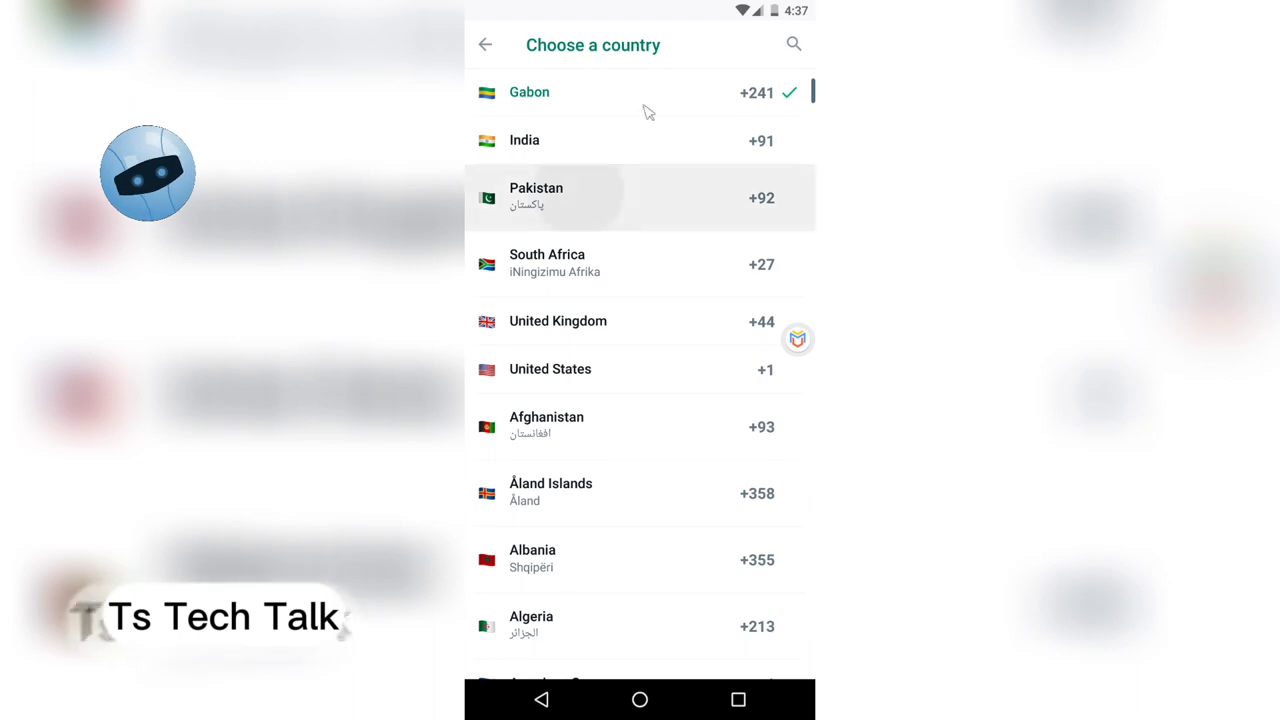
pyautogui.click(630, 124)
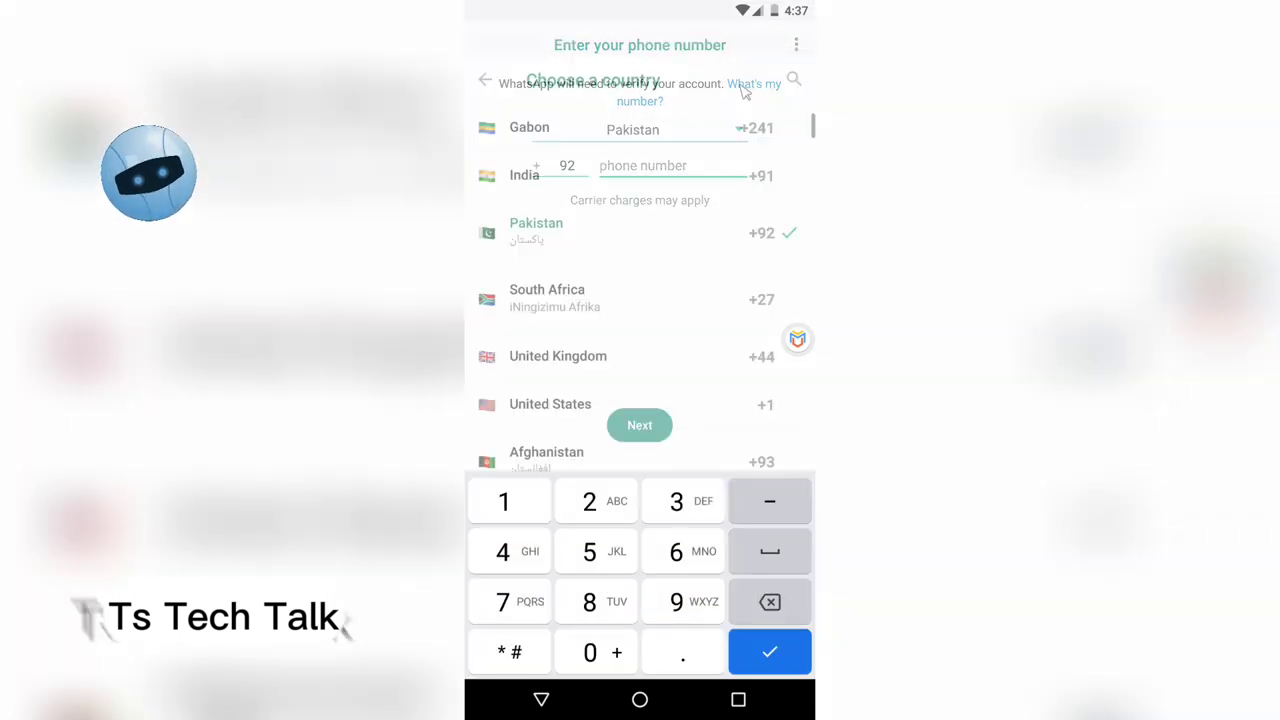
pyautogui.click(791, 45)
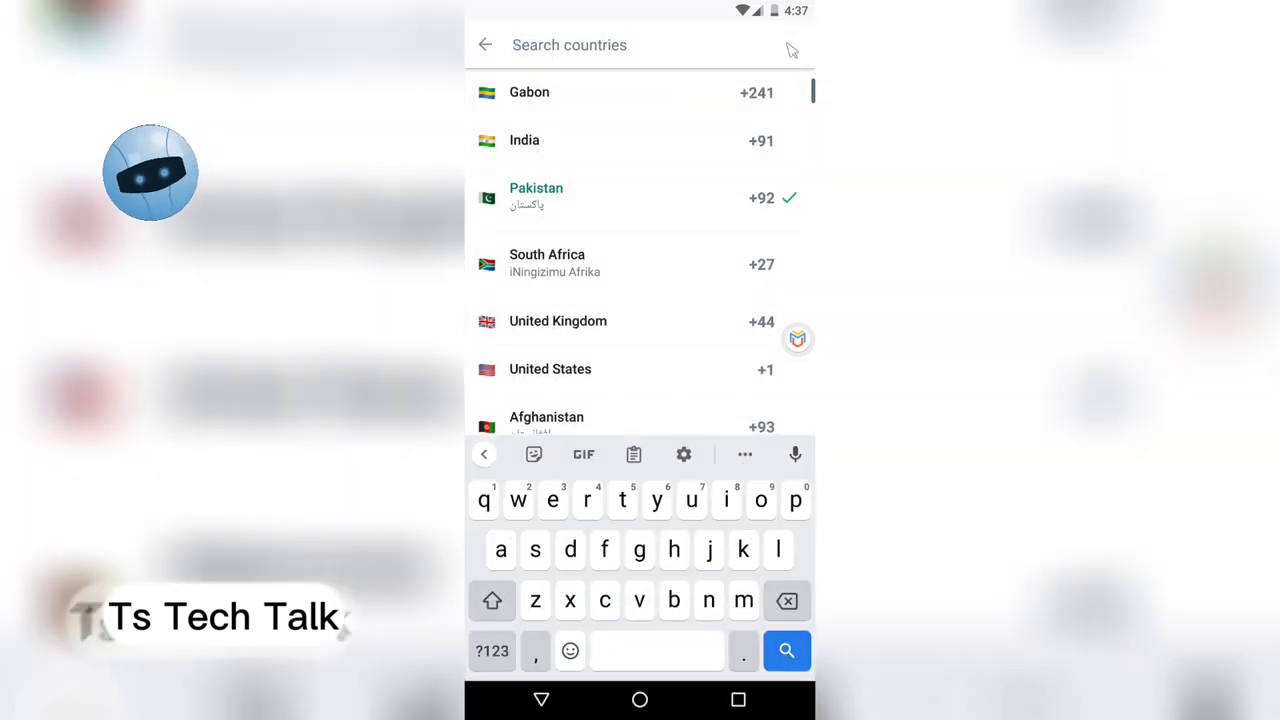
pyautogui.write('nige')
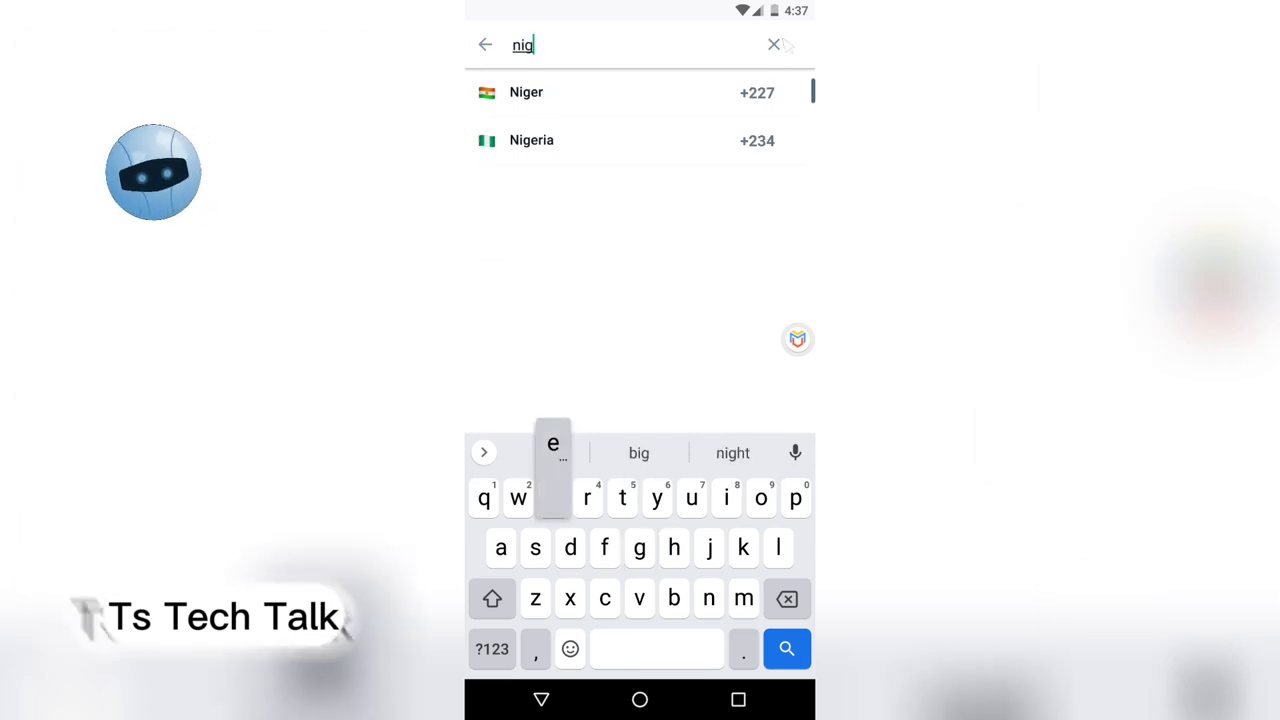
pyautogui.click(572, 143)
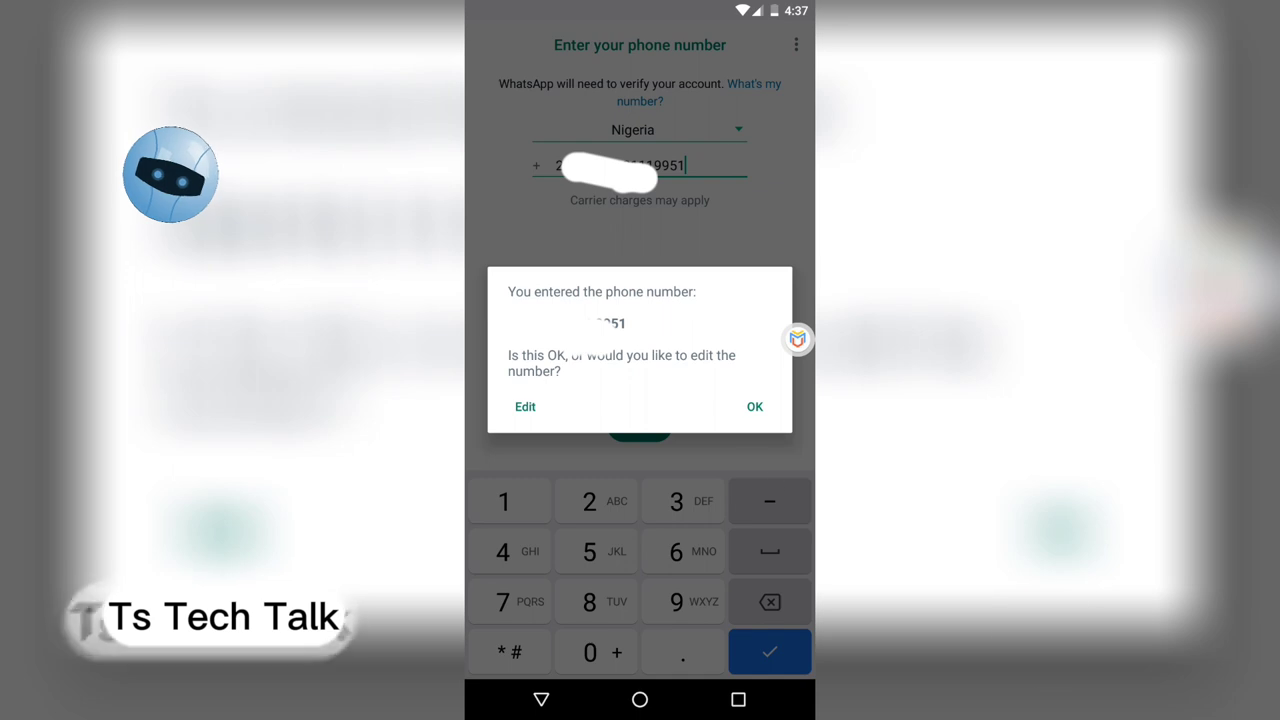
# - Confirm the entered phone number and continue with SMS verification
pyautogui.click(756, 407)
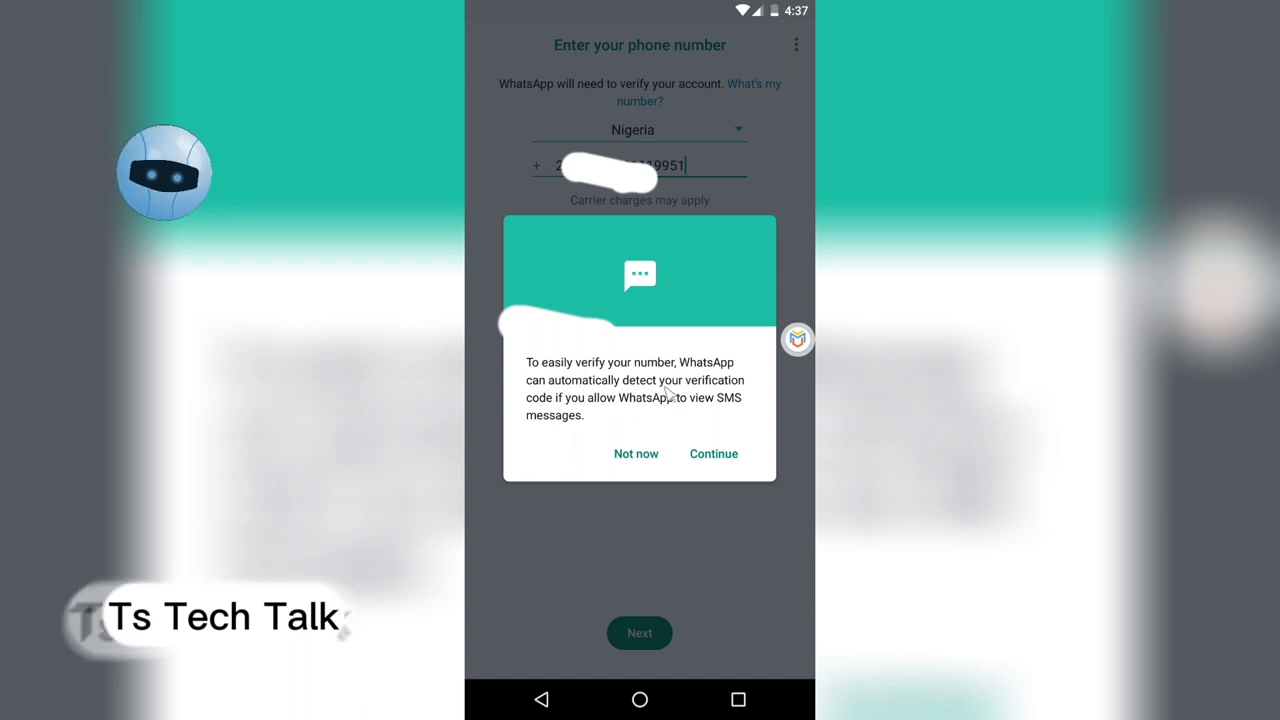
pyautogui.click(723, 455)
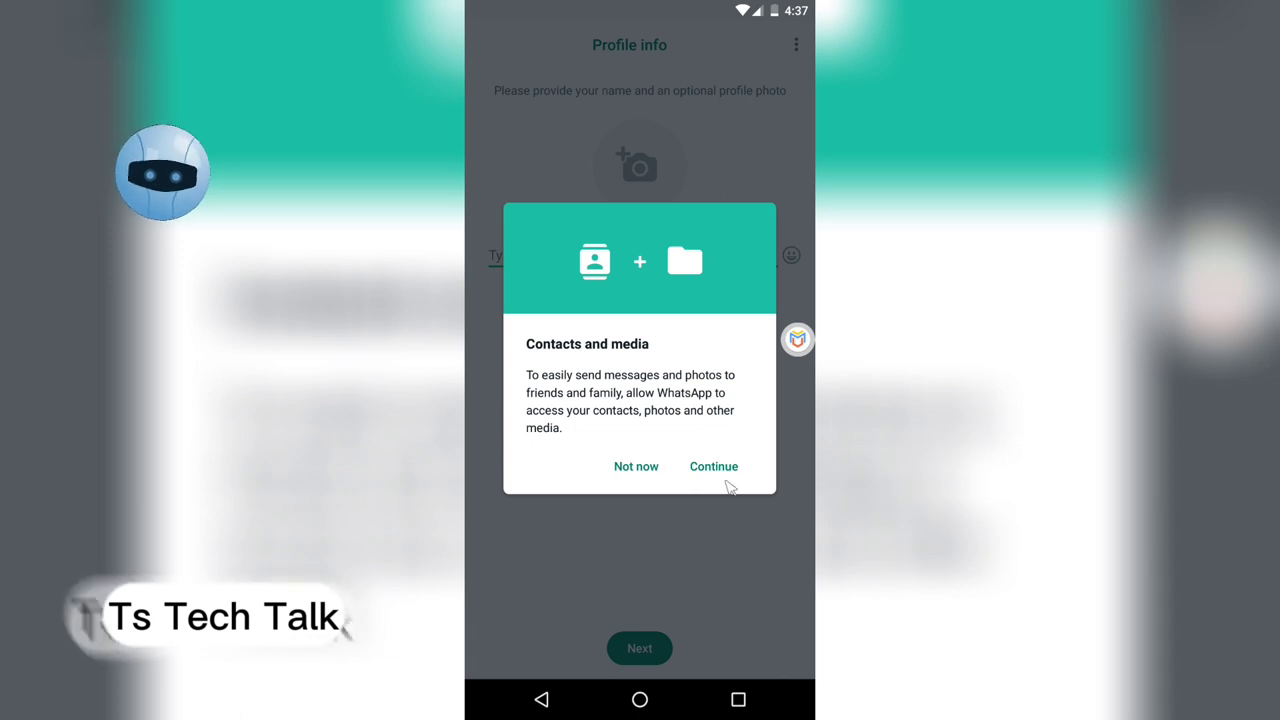
# - Allow contacts and media access, then enter the profile name and continue
pyautogui.click(727, 474)
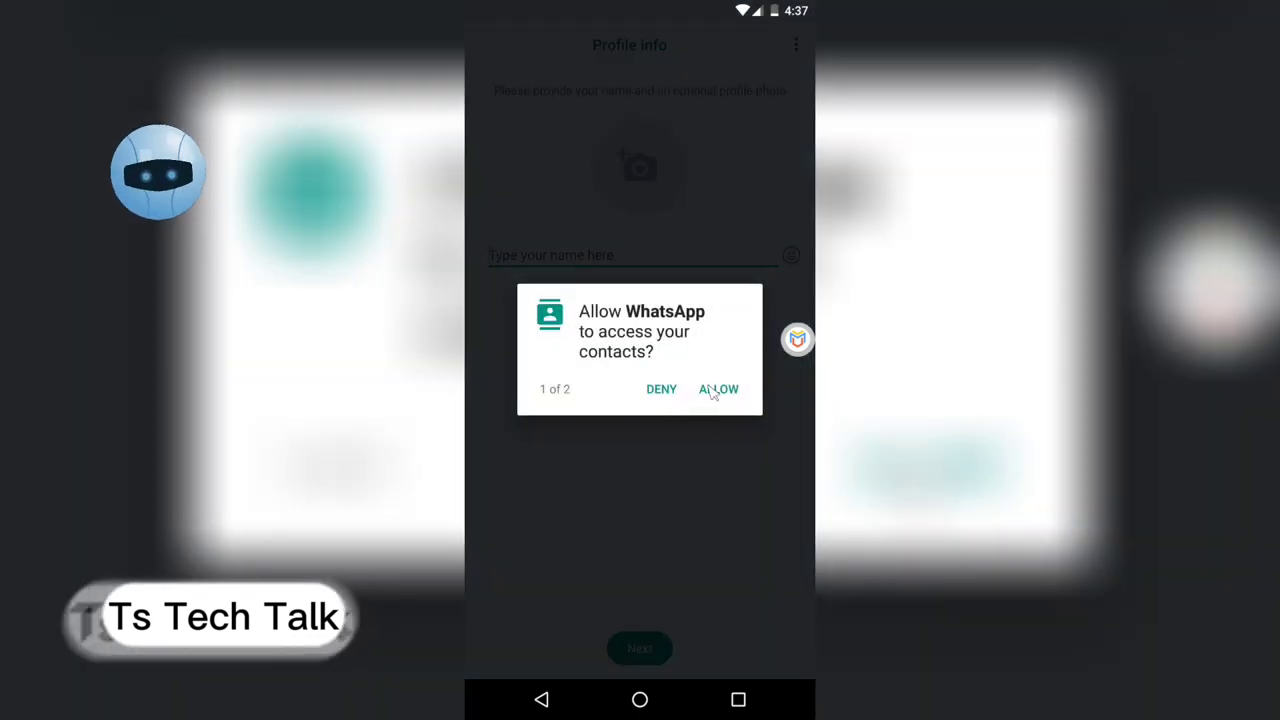
pyautogui.click(716, 390)
pyautogui.click(716, 389)
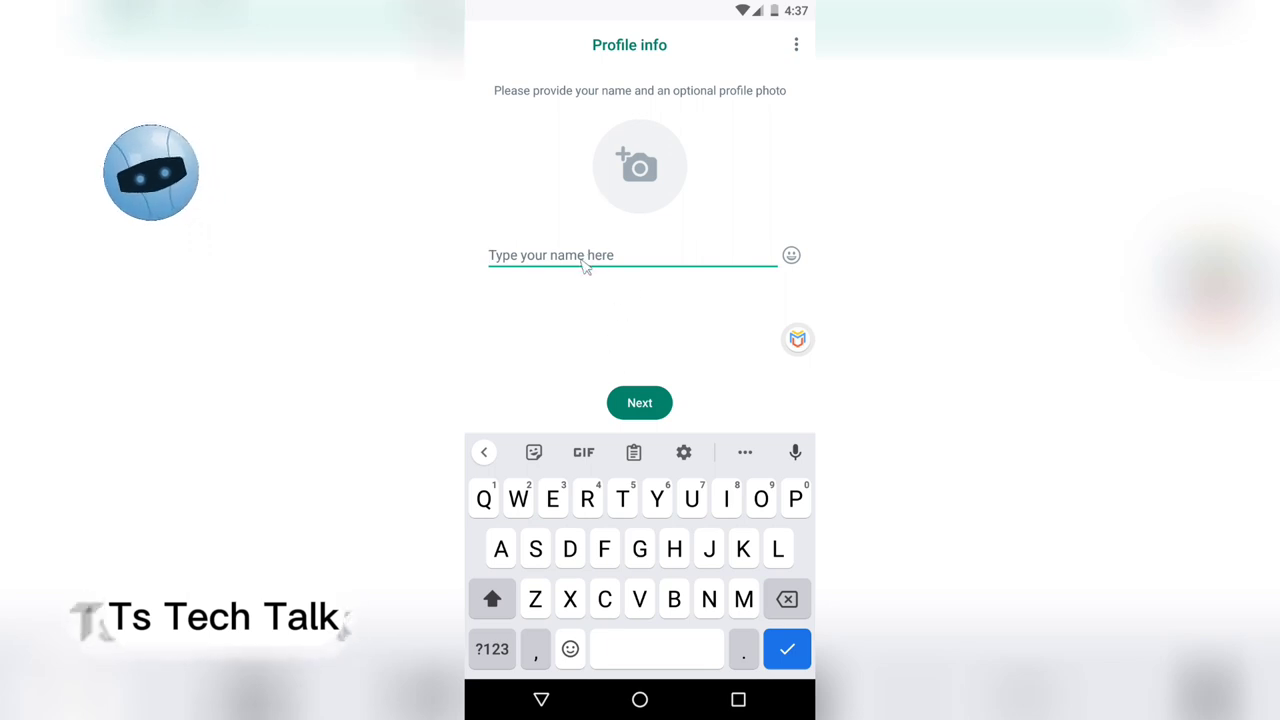
pyautogui.write('Life')
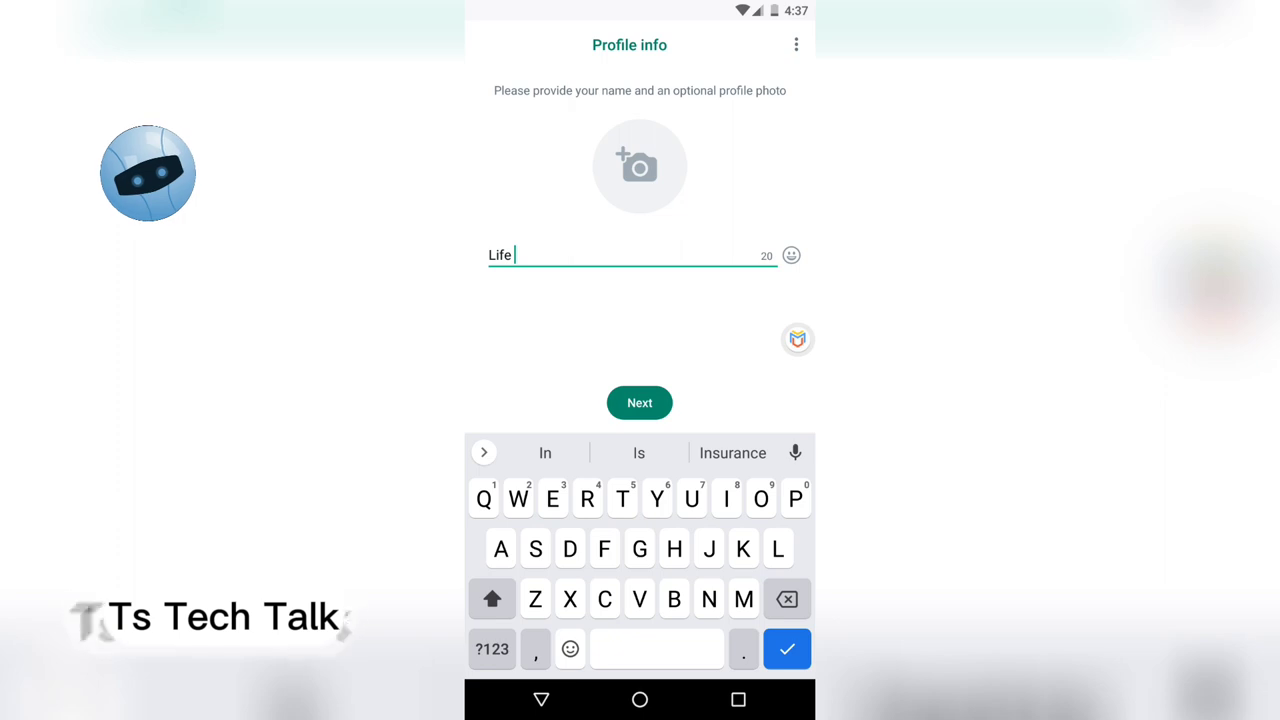
pyautogui.write(' Pha')
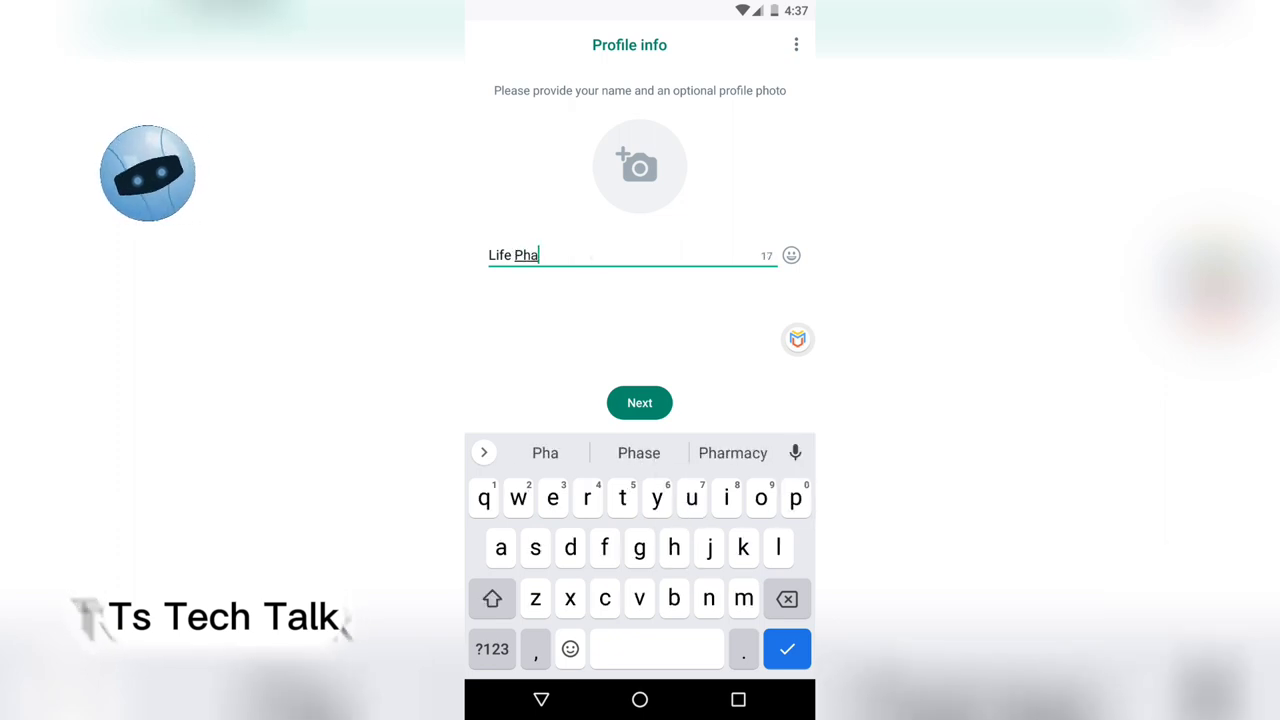
pyautogui.write('th')
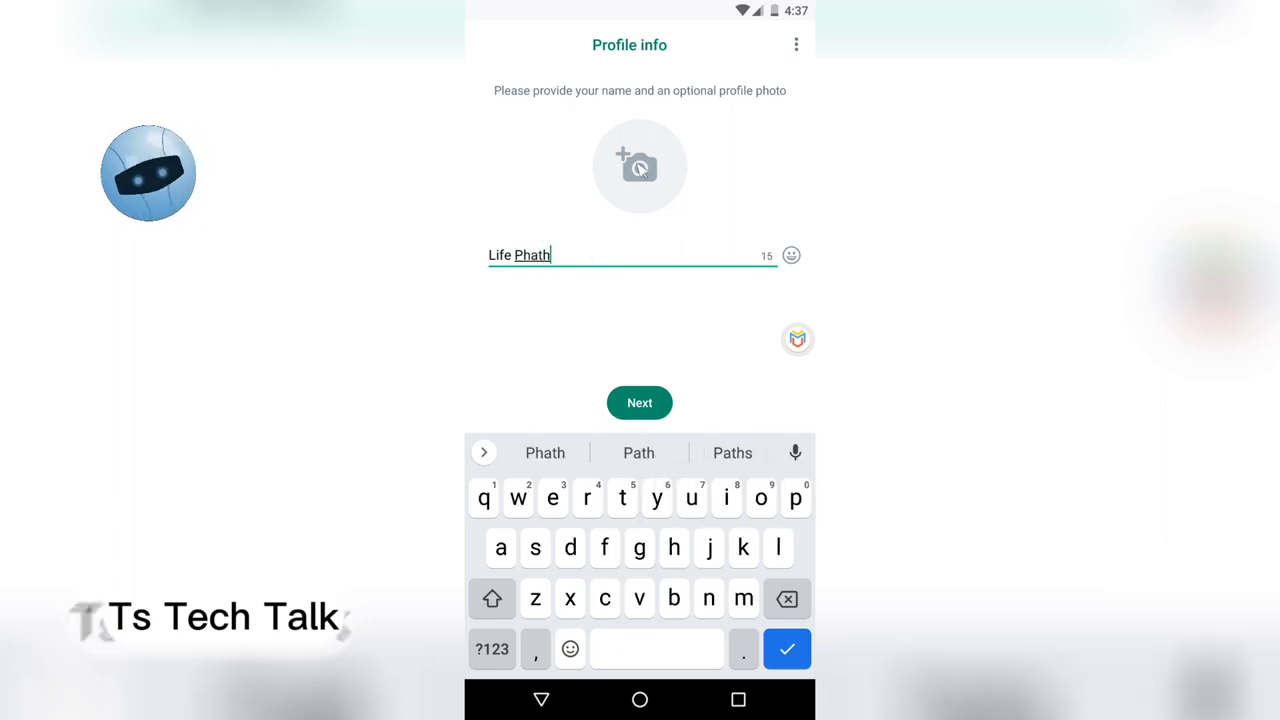
pyautogui.click(640, 402)
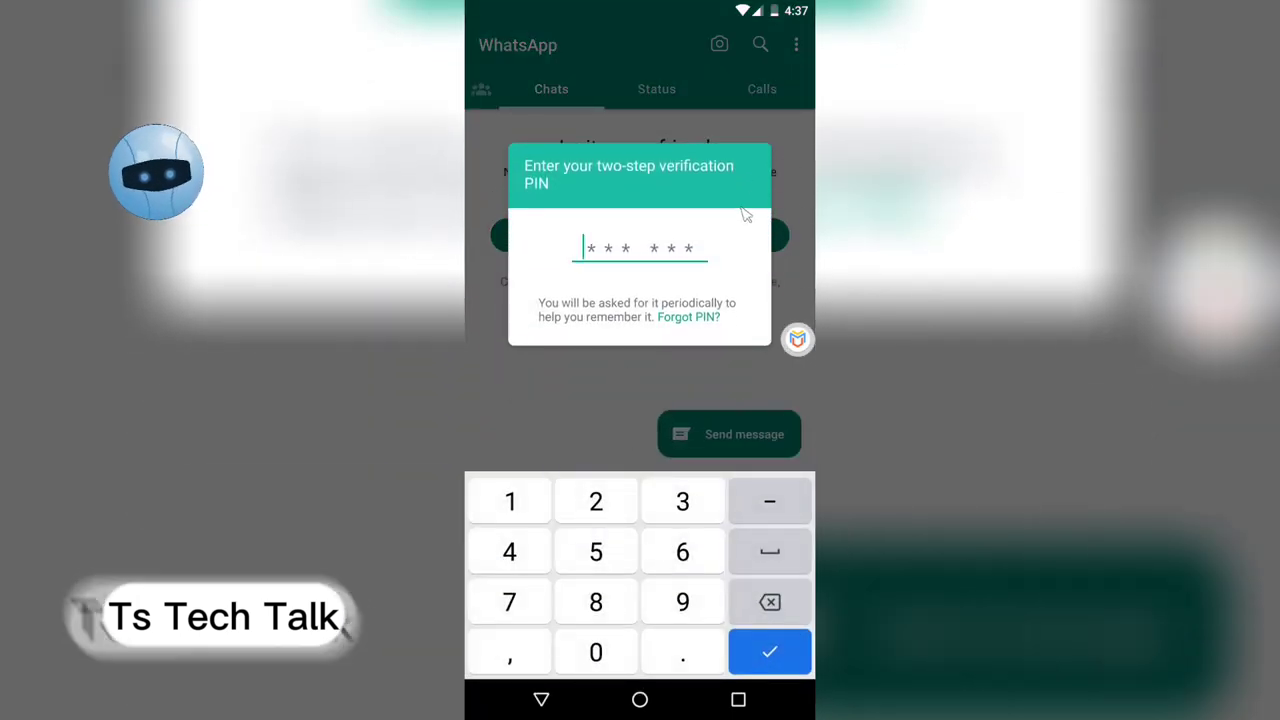
# - Dismiss the PIN prompt, view the Select contact list, and return to the empty Chats tab
pyautogui.press('Escape')
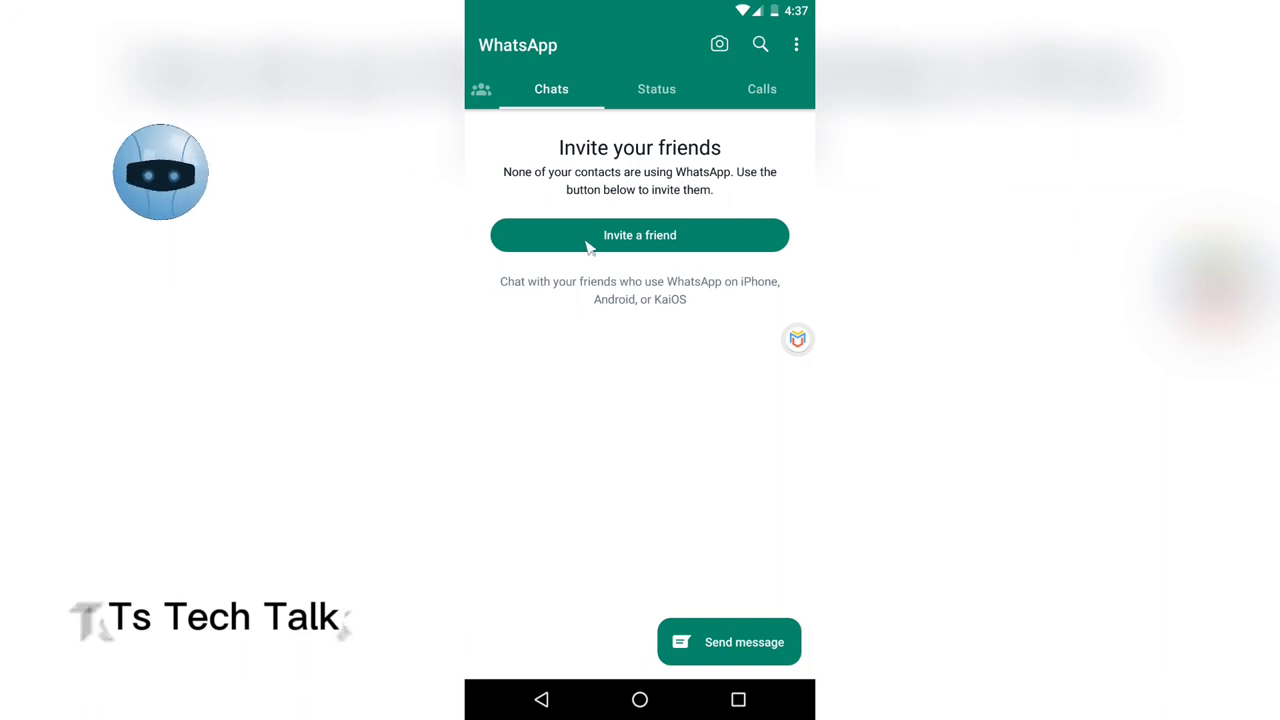
pyautogui.click(719, 642)
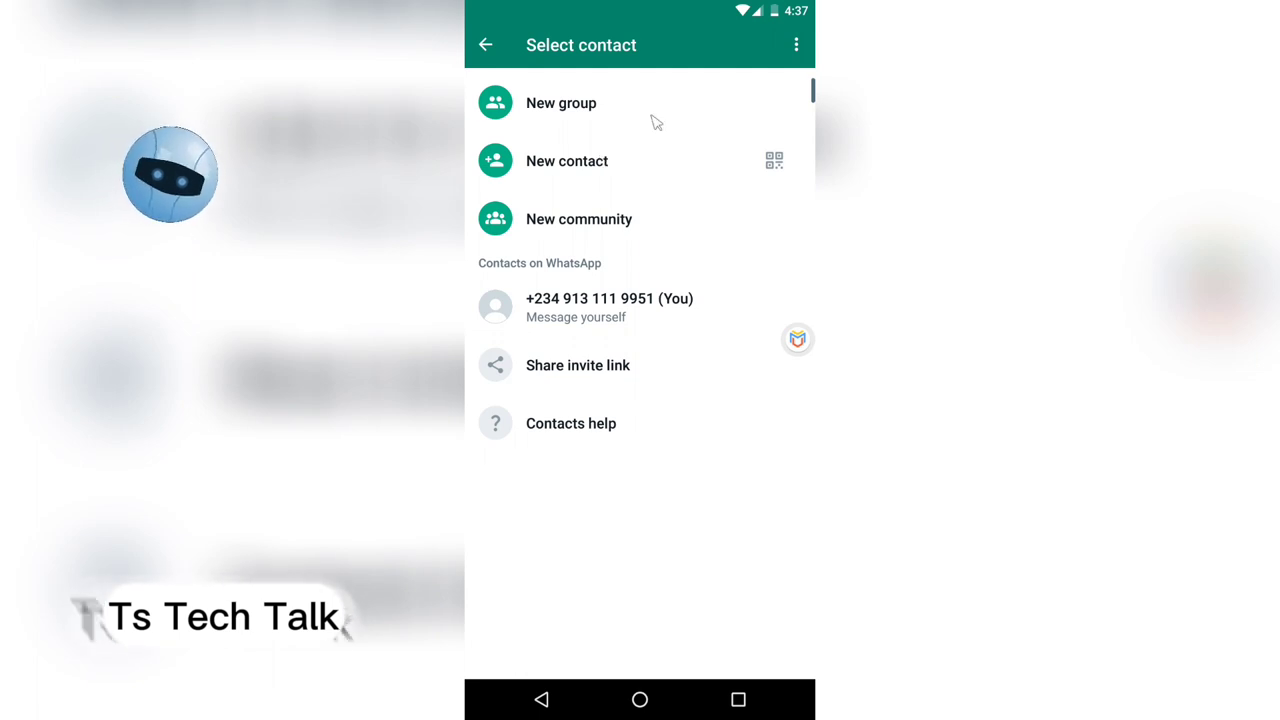
pyautogui.press('Escape')
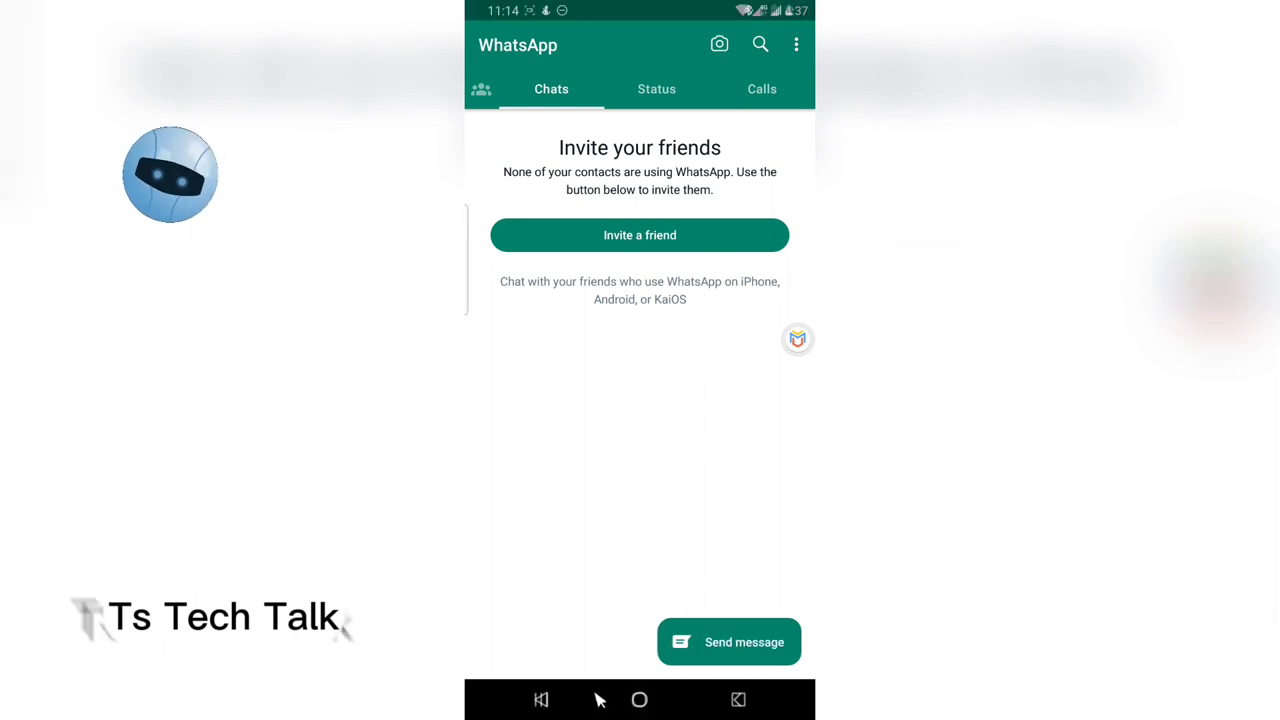
# - Go to the home screen and launch the main WhatsApp from the app drawer
pyautogui.click(640, 700)
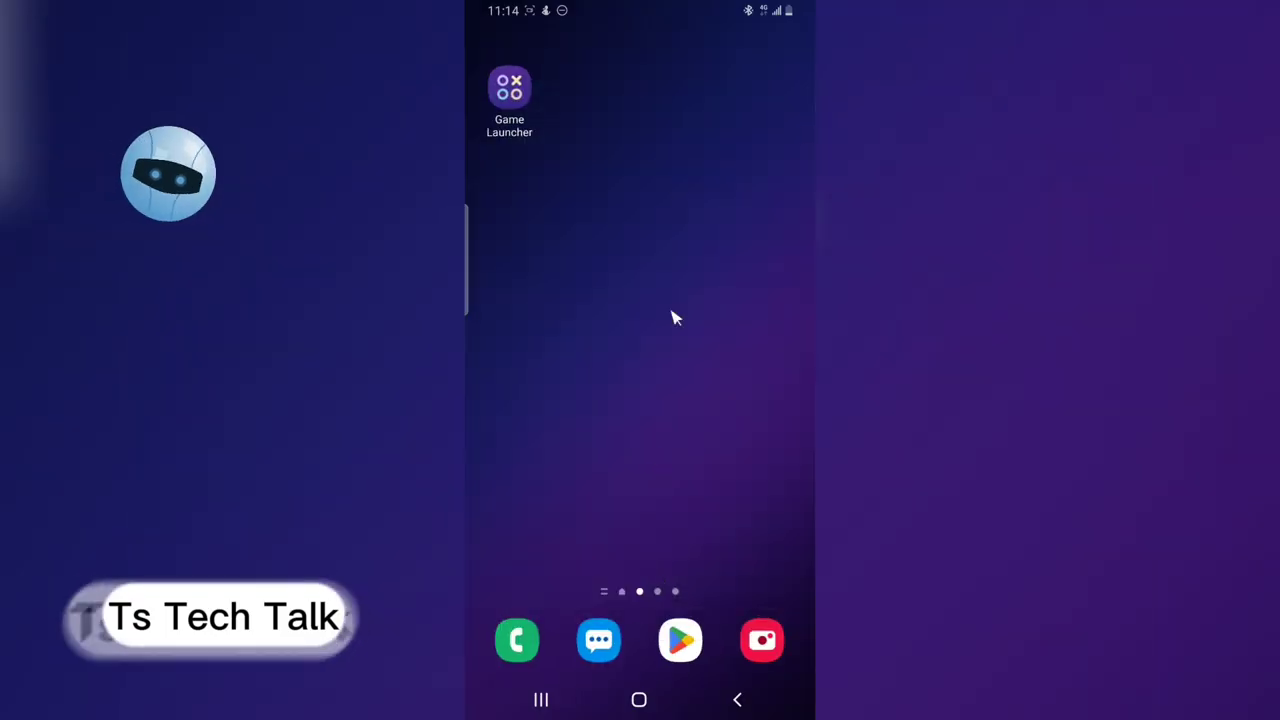
pyautogui.moveTo(672, 414); pyautogui.dragTo(698, 288)
pyautogui.click(702, 292)
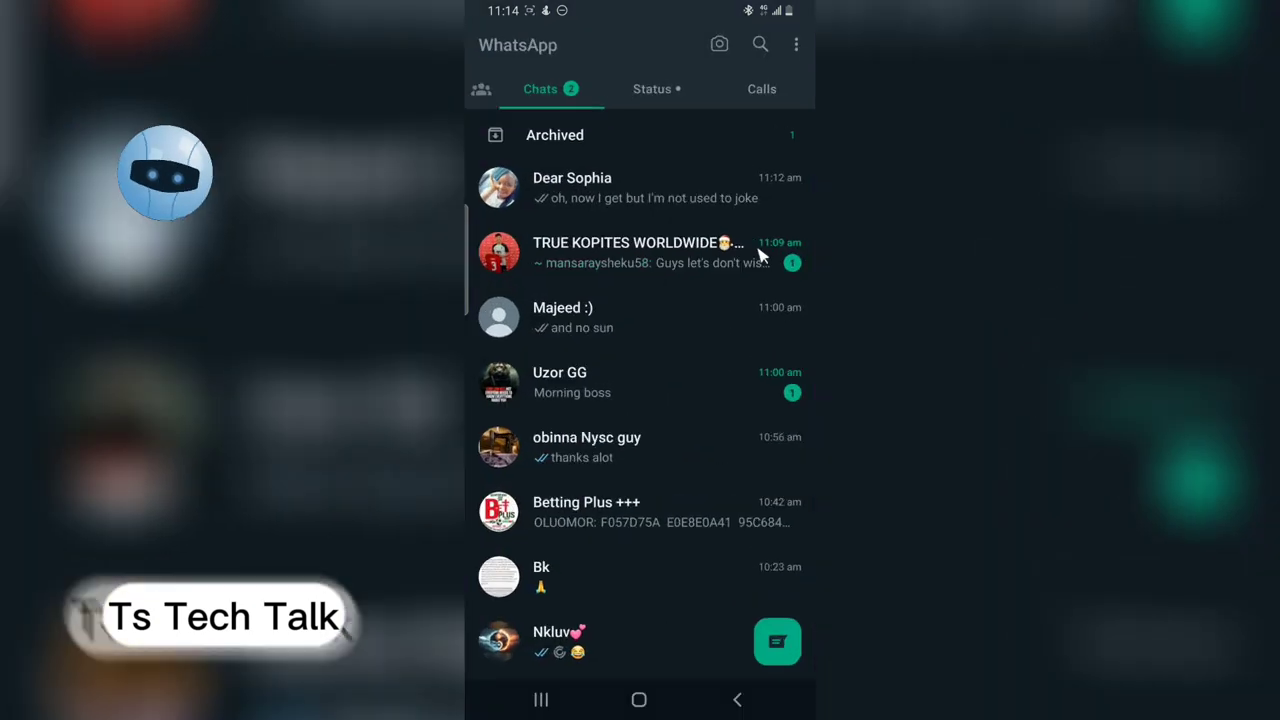
# - Search the chats for 'mtn' and open the Mtn 2020 chat
pyautogui.click(760, 46)
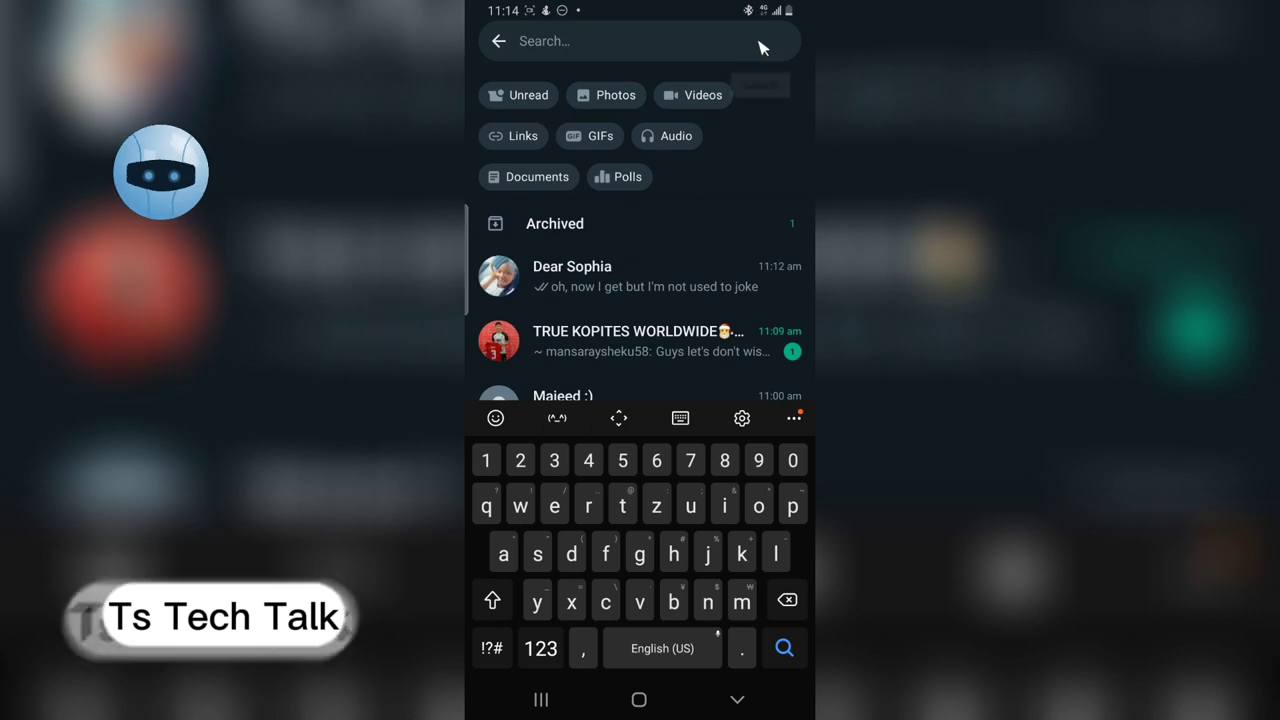
pyautogui.write('mtn new')
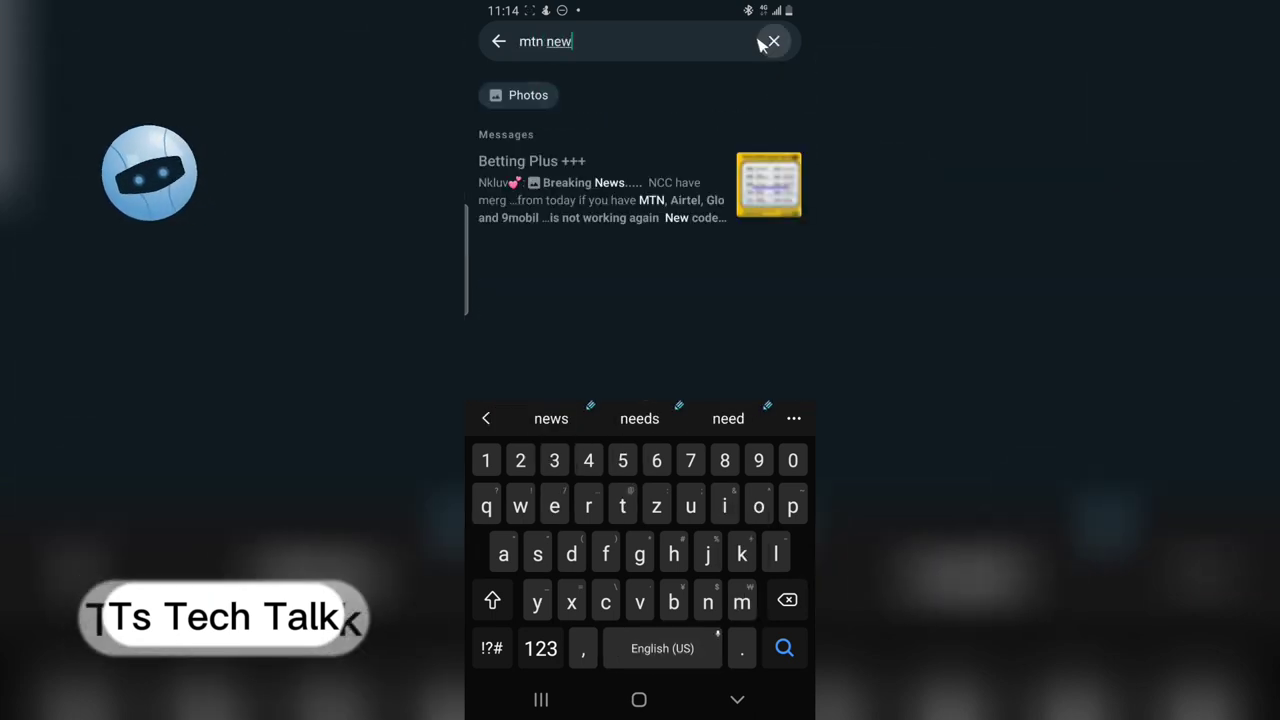
pyautogui.press('BackSpace')
pyautogui.press('BackSpace')
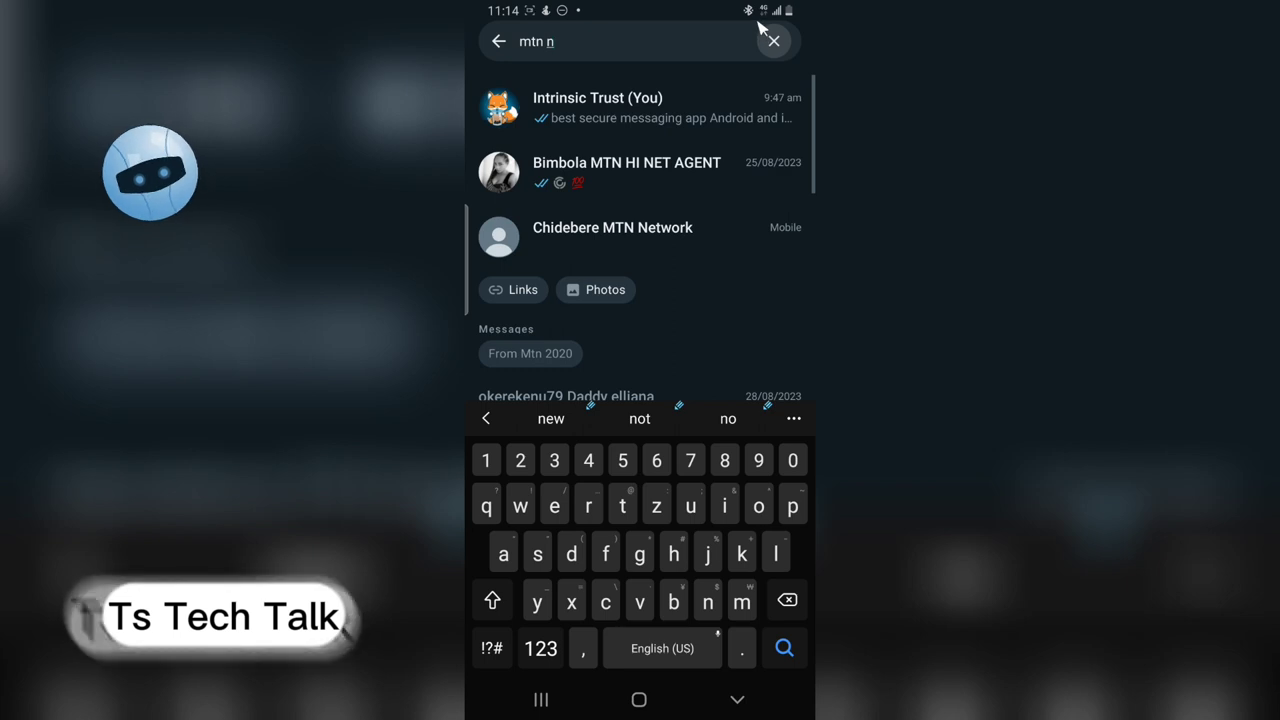
pyautogui.press('BackSpace')
pyautogui.press('BackSpace')
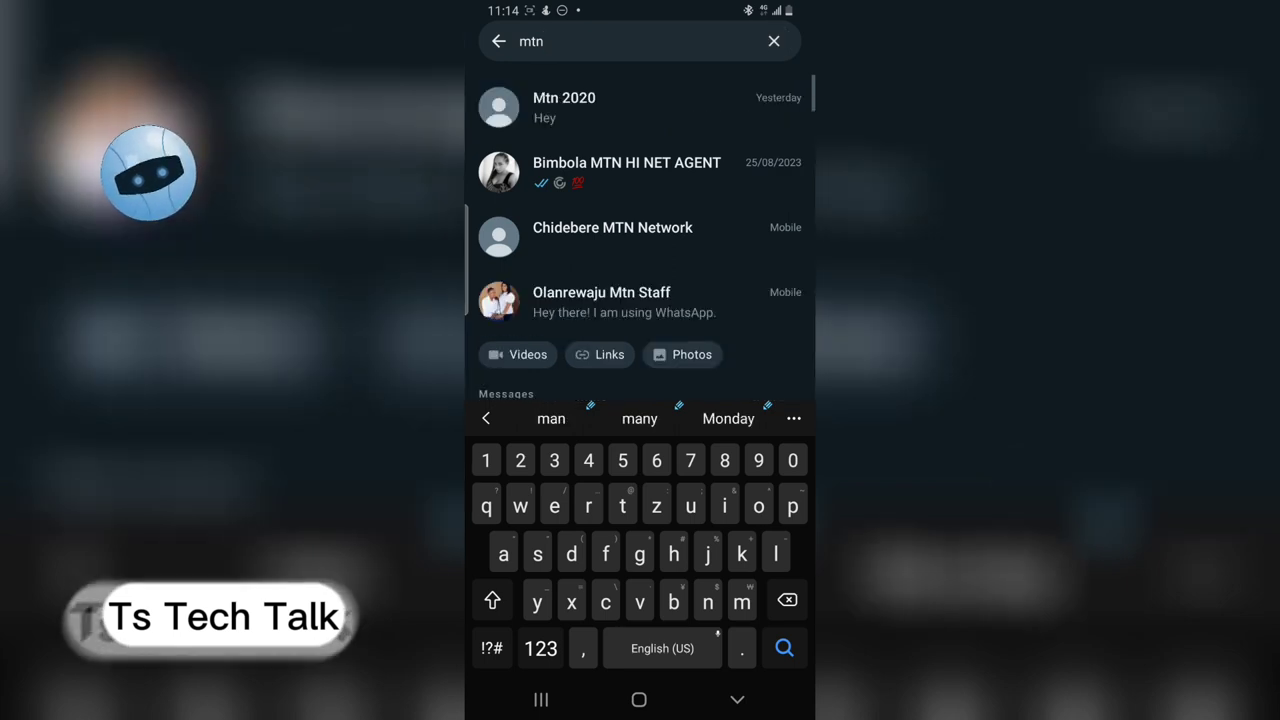
pyautogui.press('BackSpace')
pyautogui.press('BackSpace')
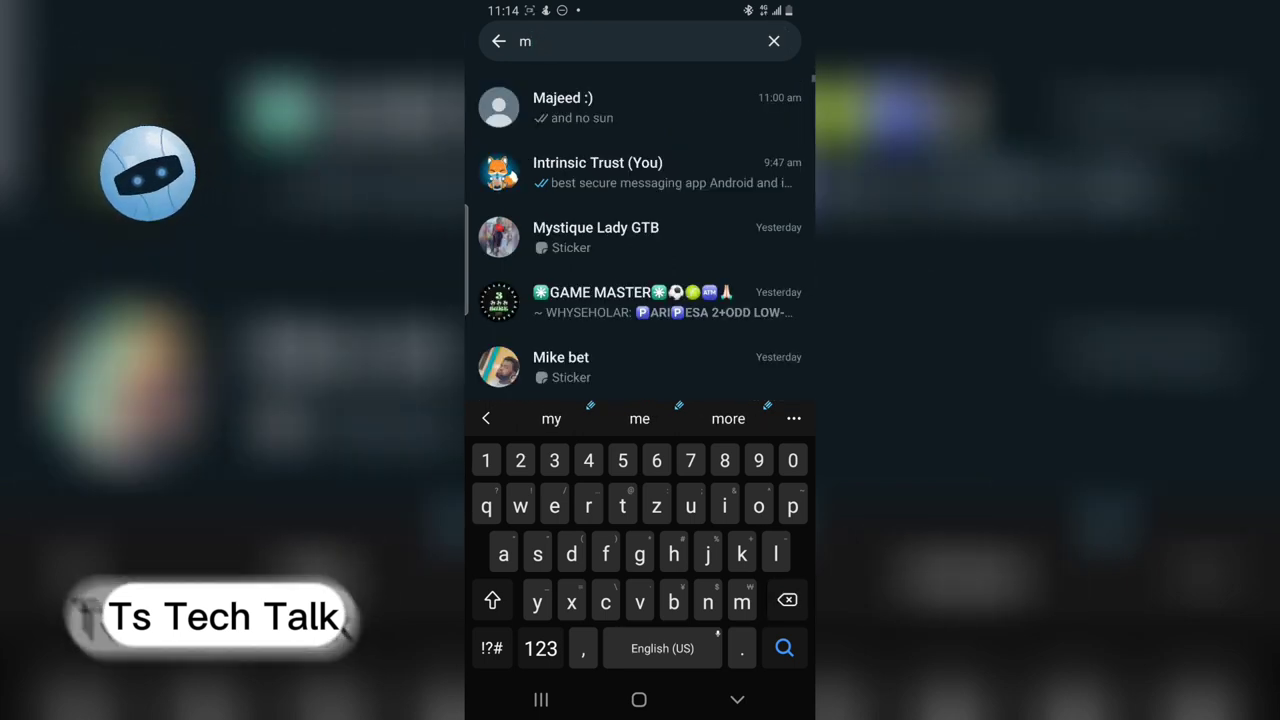
pyautogui.write('tn')
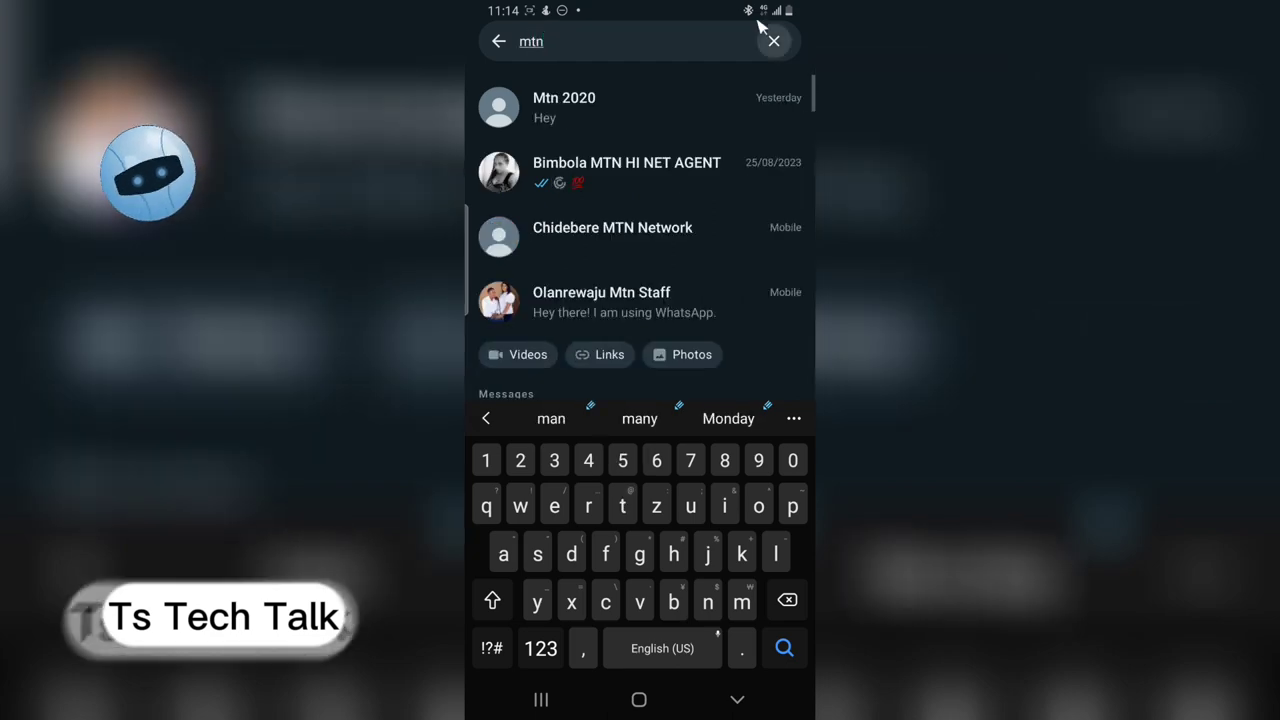
pyautogui.click(564, 107)
# - Send the message 'hello' to Mtn 2020, then show the recent apps
pyautogui.click(560, 654)
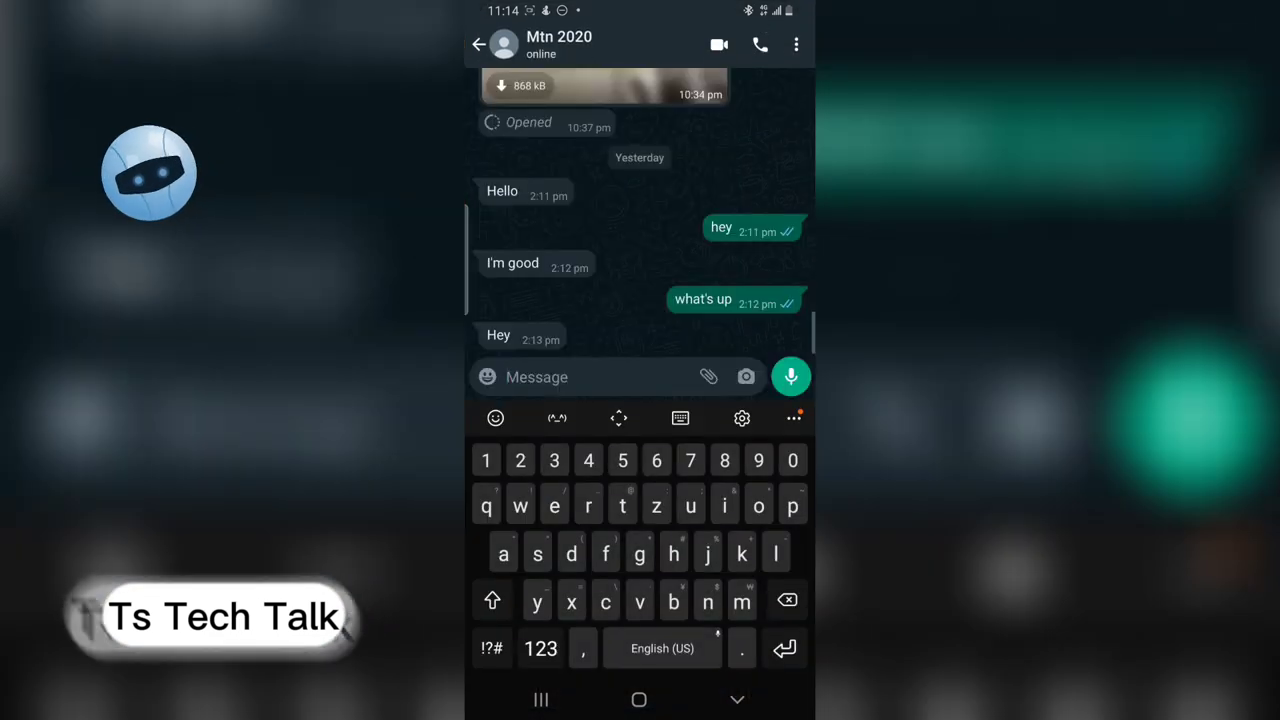
pyautogui.write('hello')
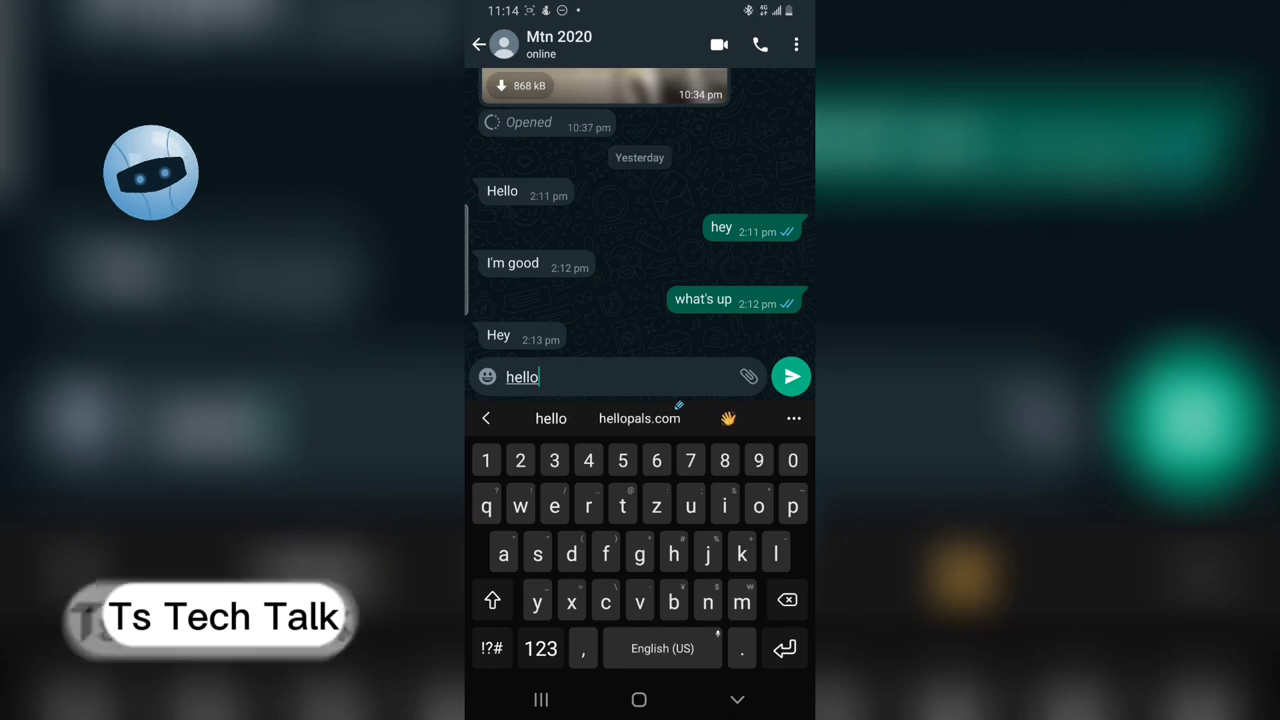
pyautogui.click(791, 376)
pyautogui.hotkey('alt', 'Tab')
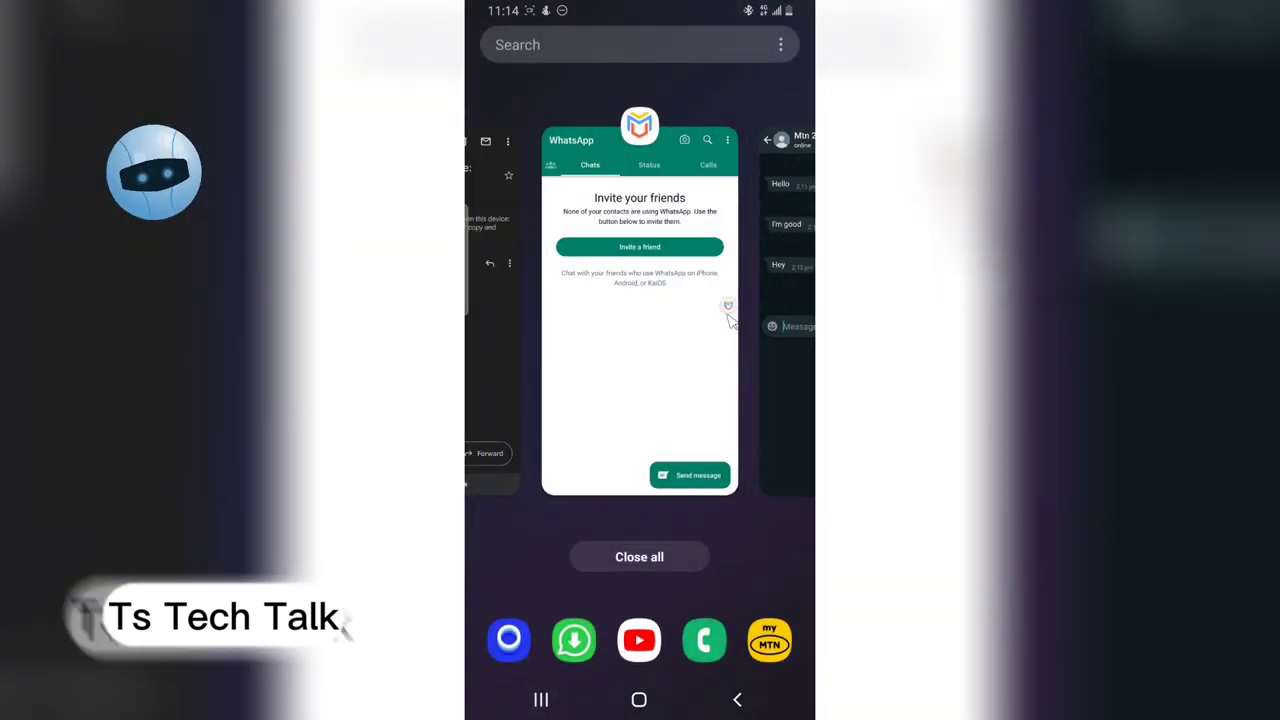
# - Switch to the Virtual Master WhatsApp clone and open the chat with the incoming 'hello'
pyautogui.click(692, 355)
pyautogui.click(694, 178)
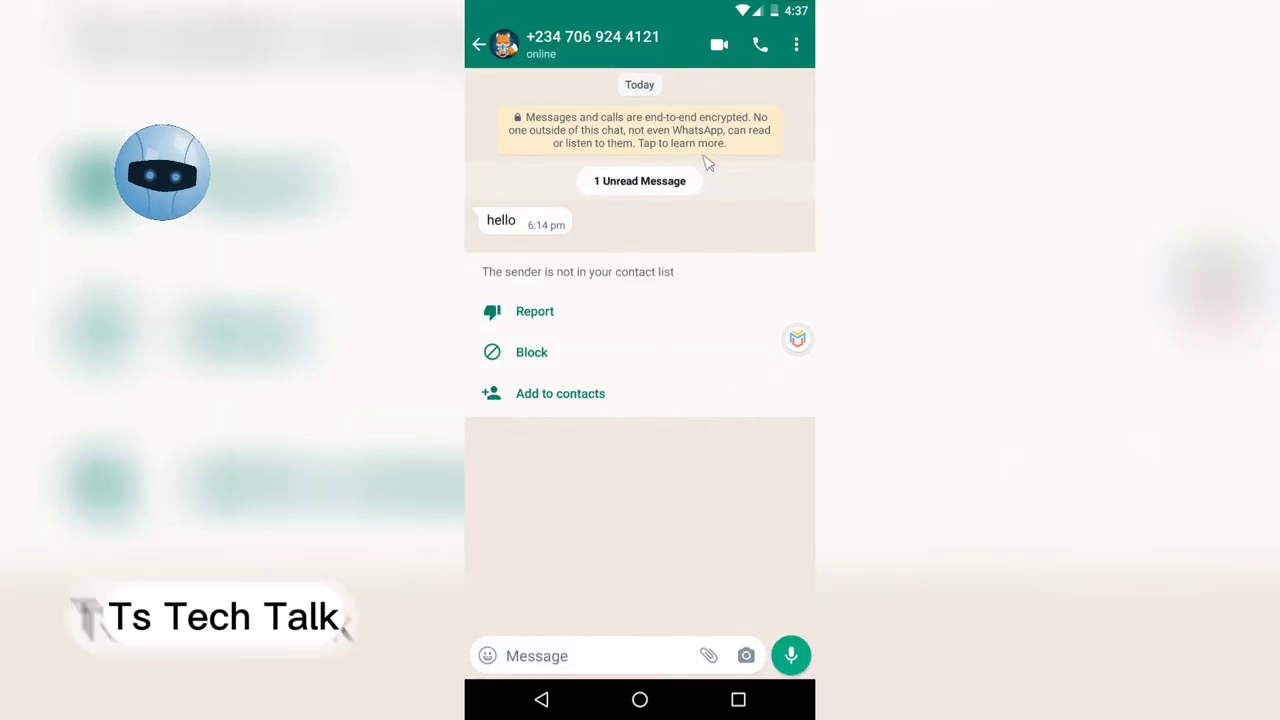